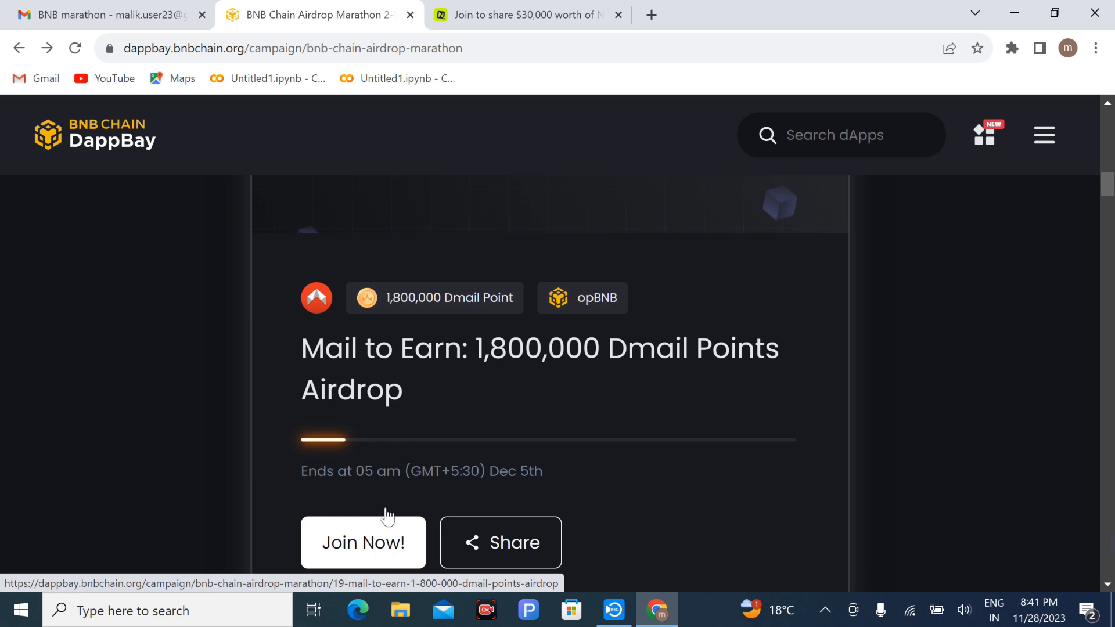
# Open the Mail to Earn: 1,800,000 Dmail Points Airdrop campaign and go from its challenges to the quest page on QuestN.
pyautogui.click(385, 551)
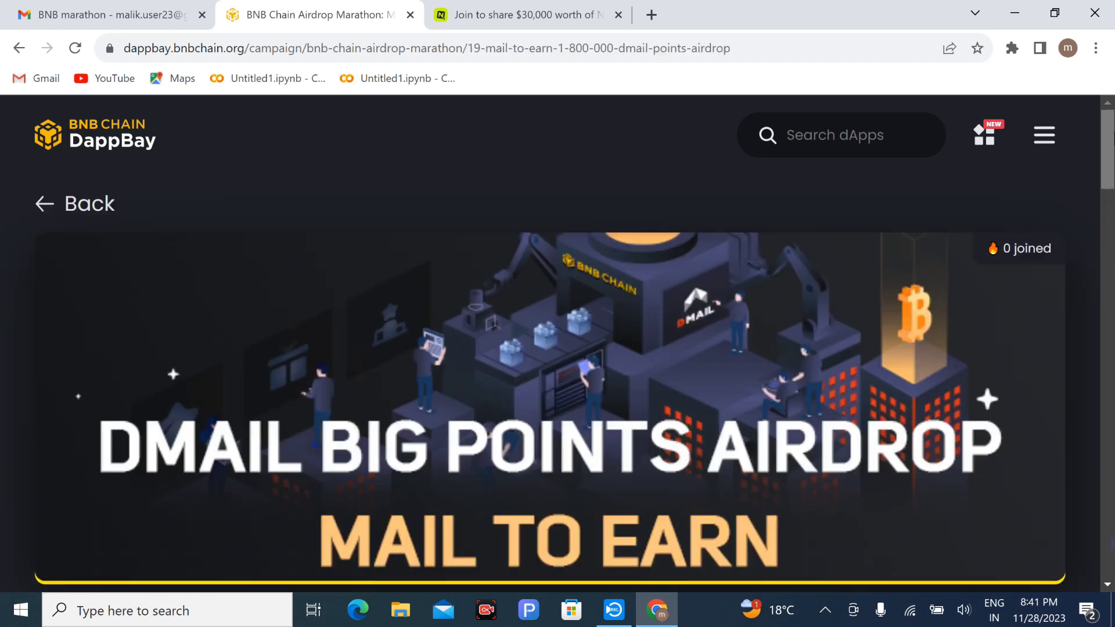
pyautogui.scroll(-10, 1113, 142)
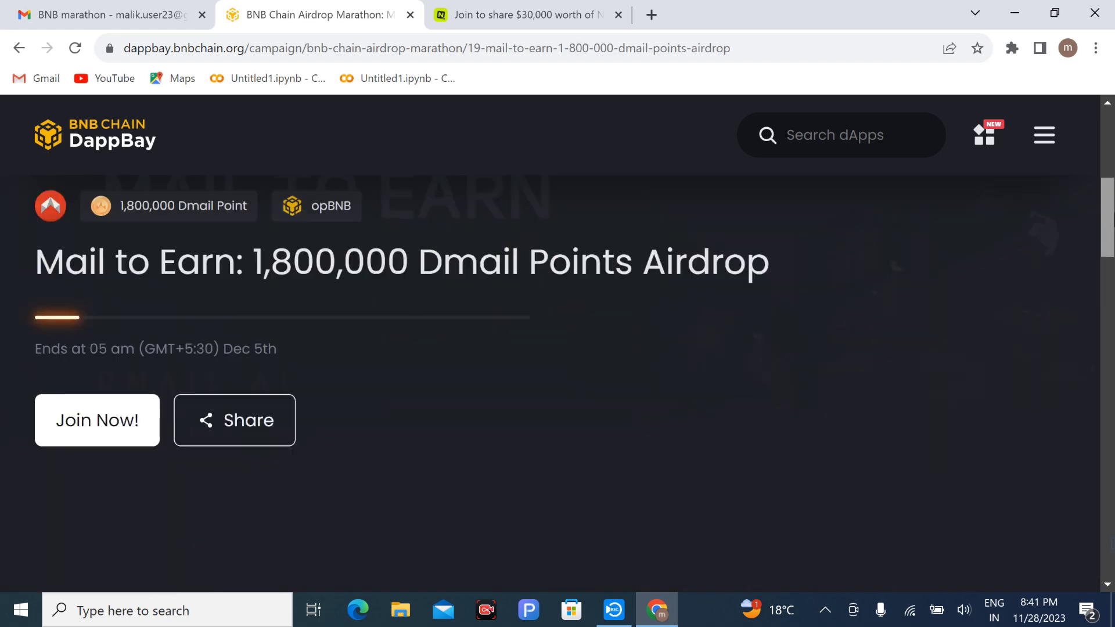
pyautogui.scroll(-10, 557, 348)
pyautogui.scroll(18, 557, 348)
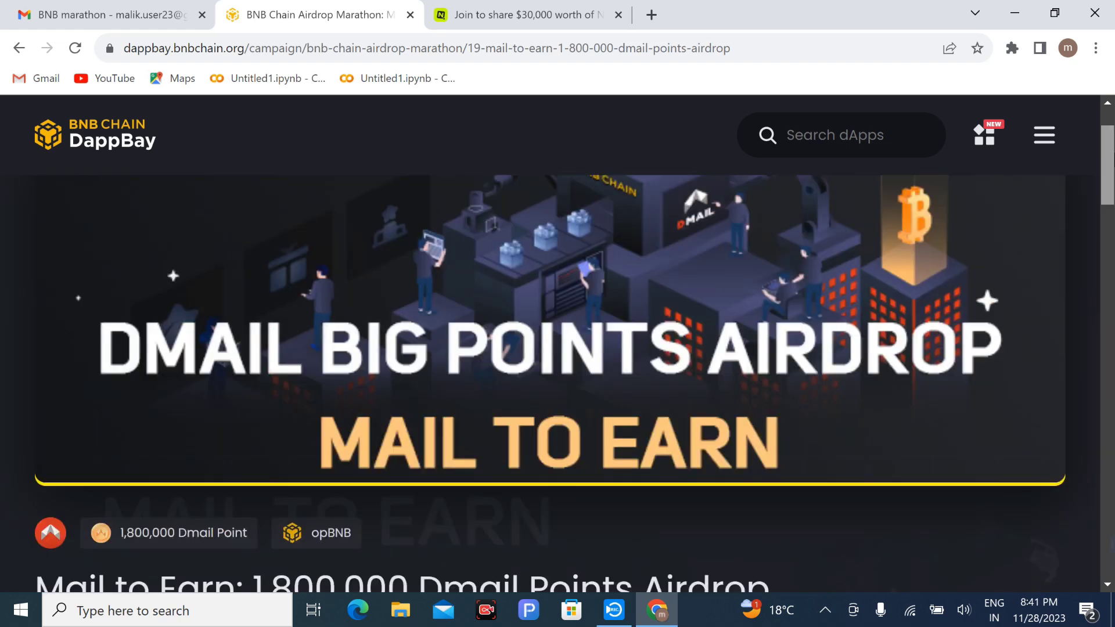
pyautogui.scroll(-7, 152, 422)
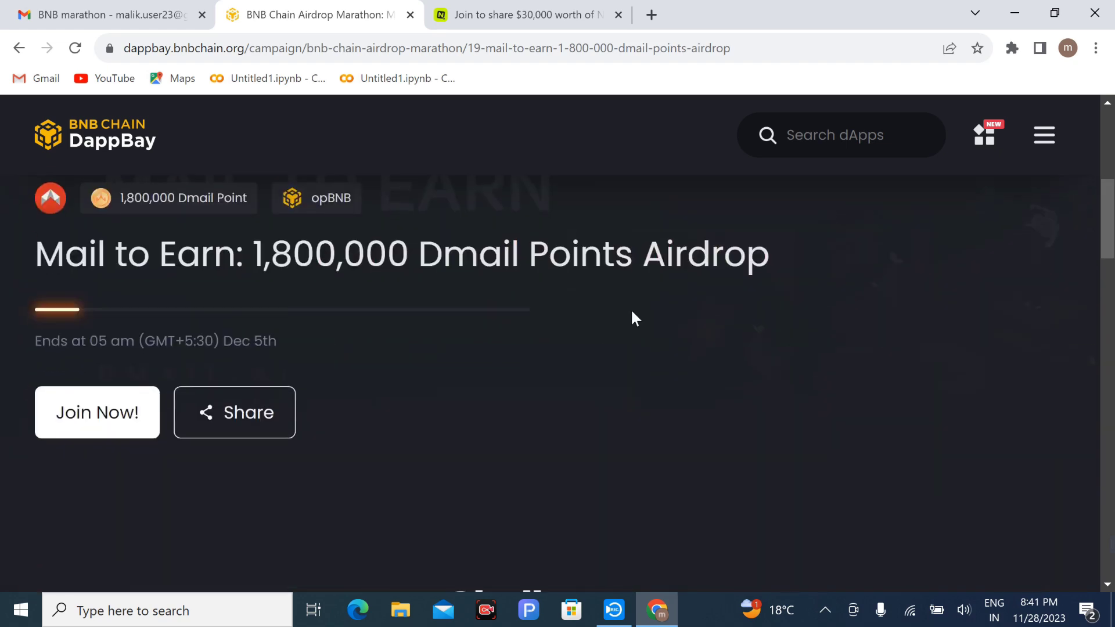
pyautogui.scroll(-7, 137, 424)
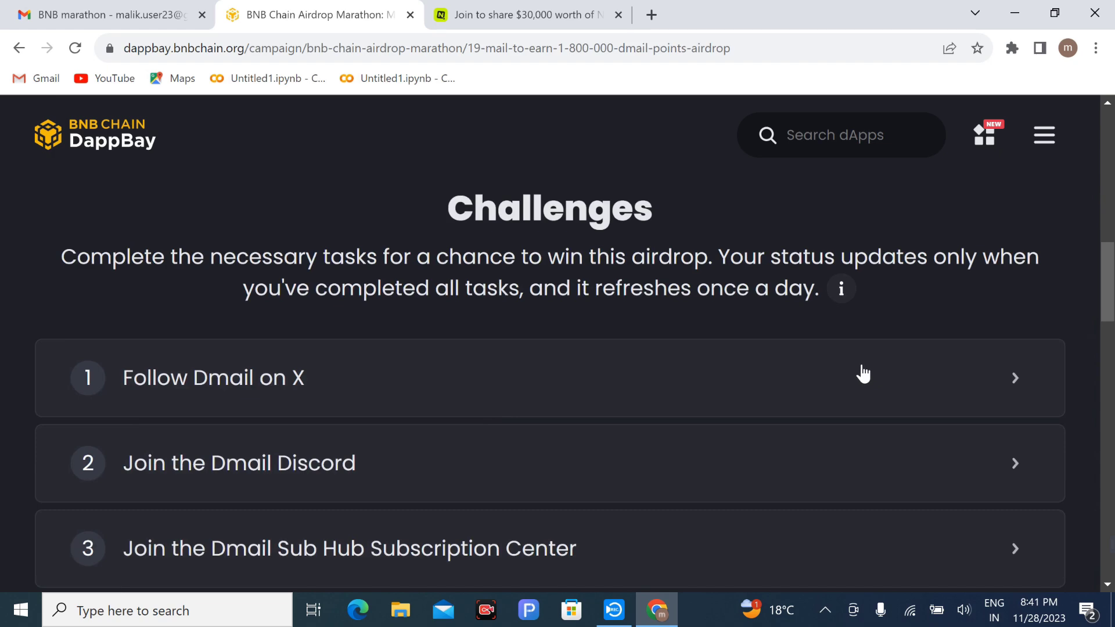
pyautogui.moveTo(1109, 262); pyautogui.dragTo(1109, 317)
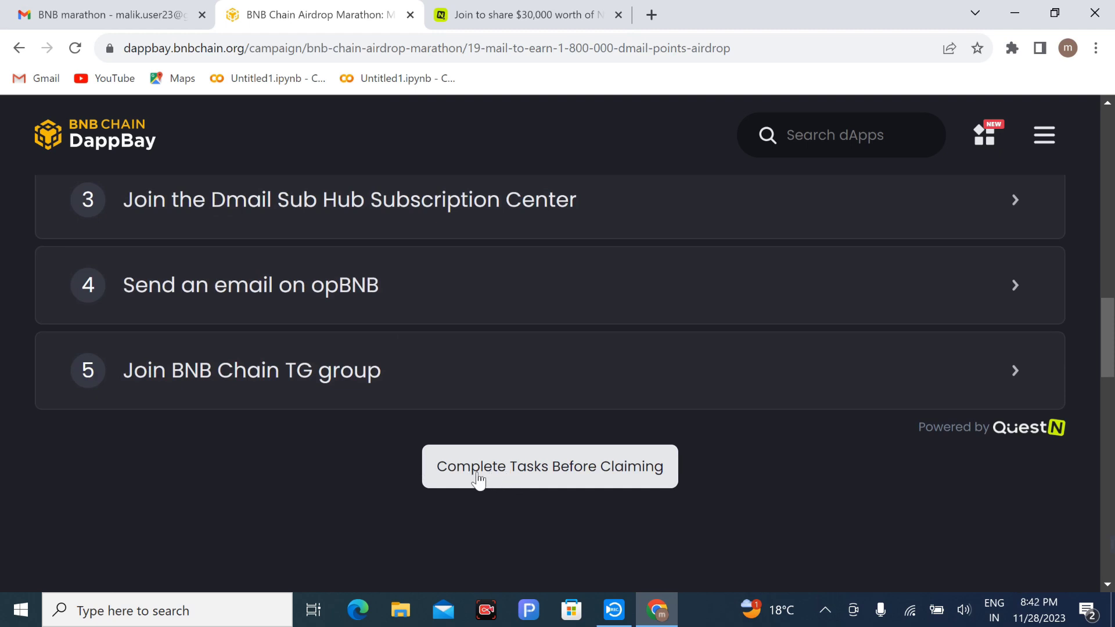
pyautogui.click(587, 480)
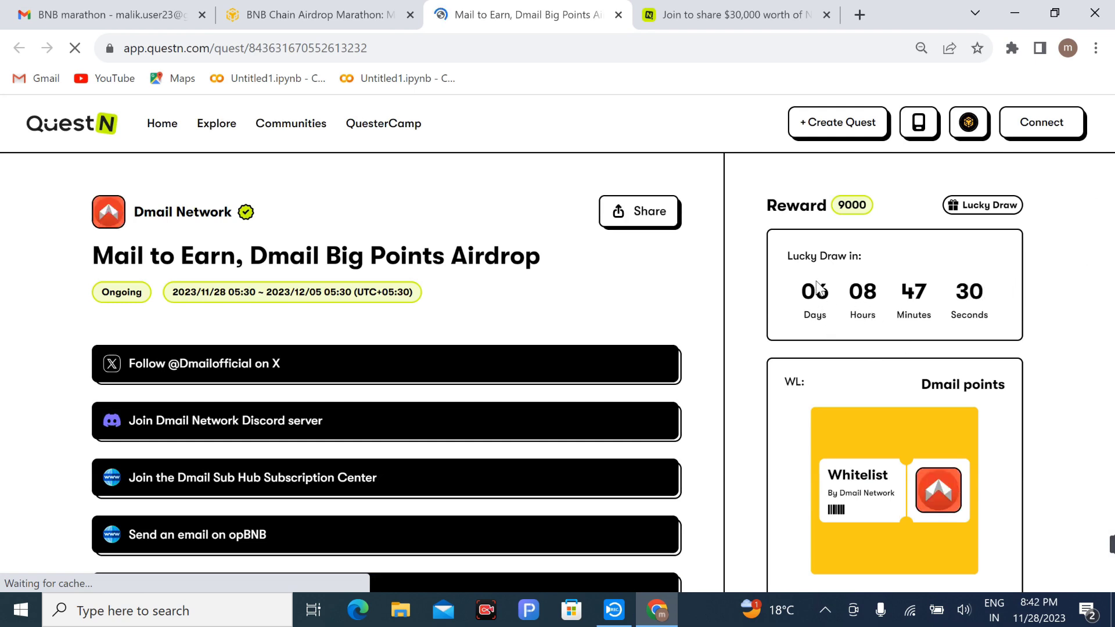
# Examine the Dmail quest's task list, lucky draw countdown and reward section.
pyautogui.scroll(-1, 1088, 362)
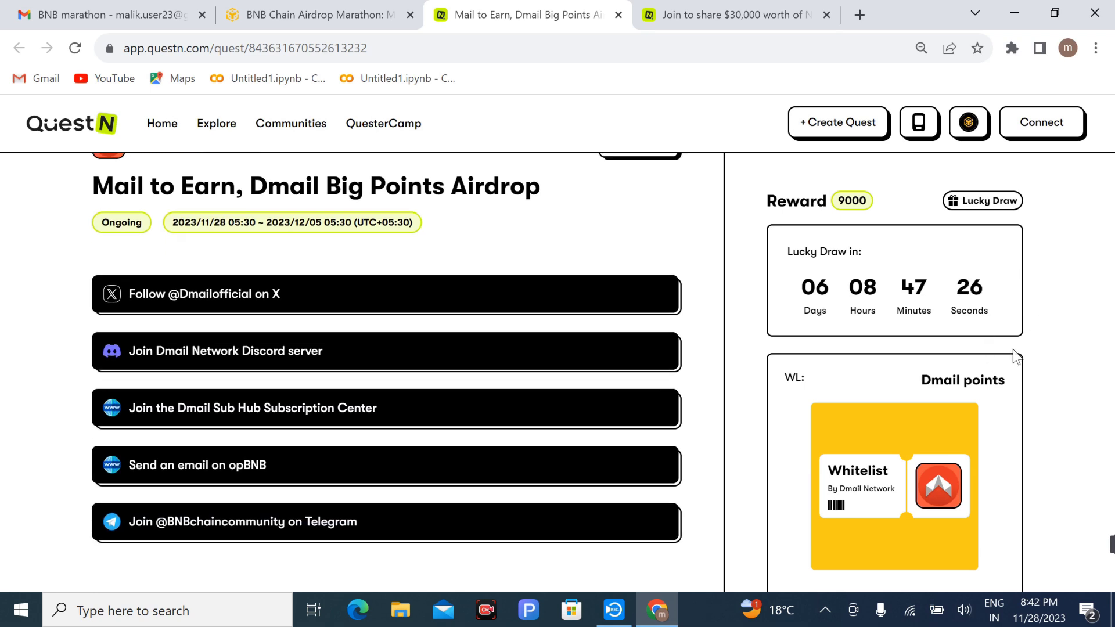
pyautogui.scroll(-1, 1016, 355)
pyautogui.scroll(-1, 1013, 355)
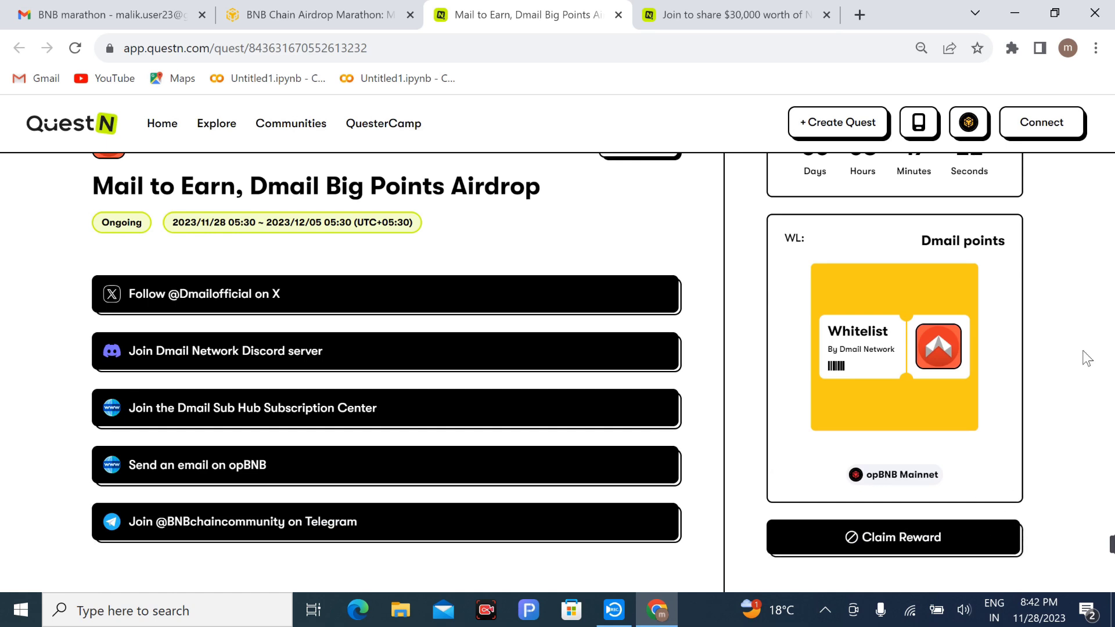
pyautogui.scroll(1, 1075, 336)
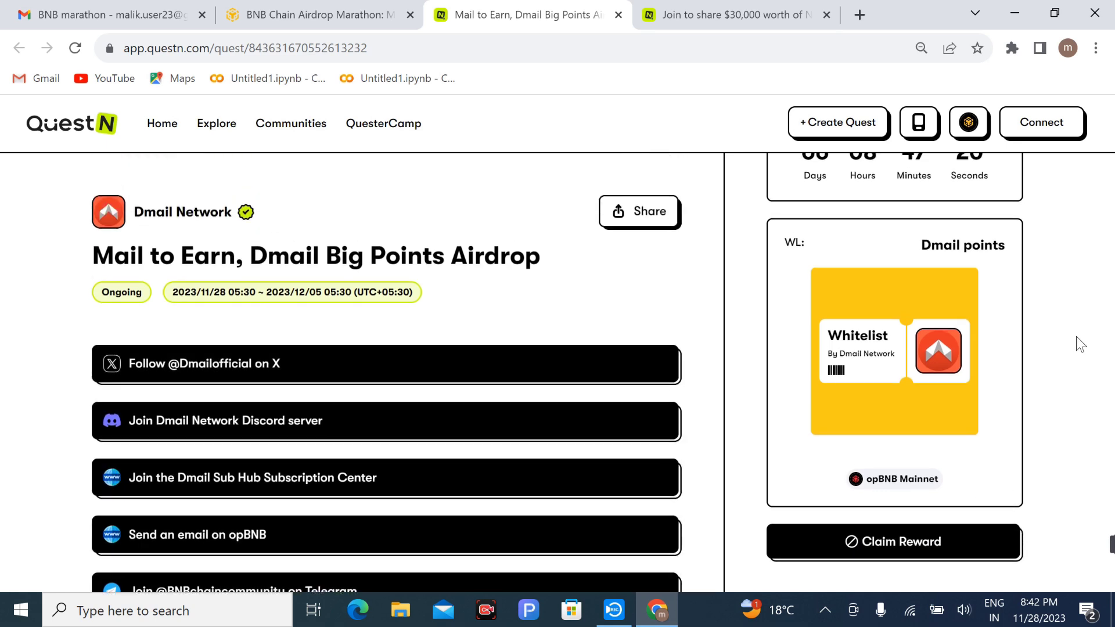
pyautogui.scroll(-1, 1075, 336)
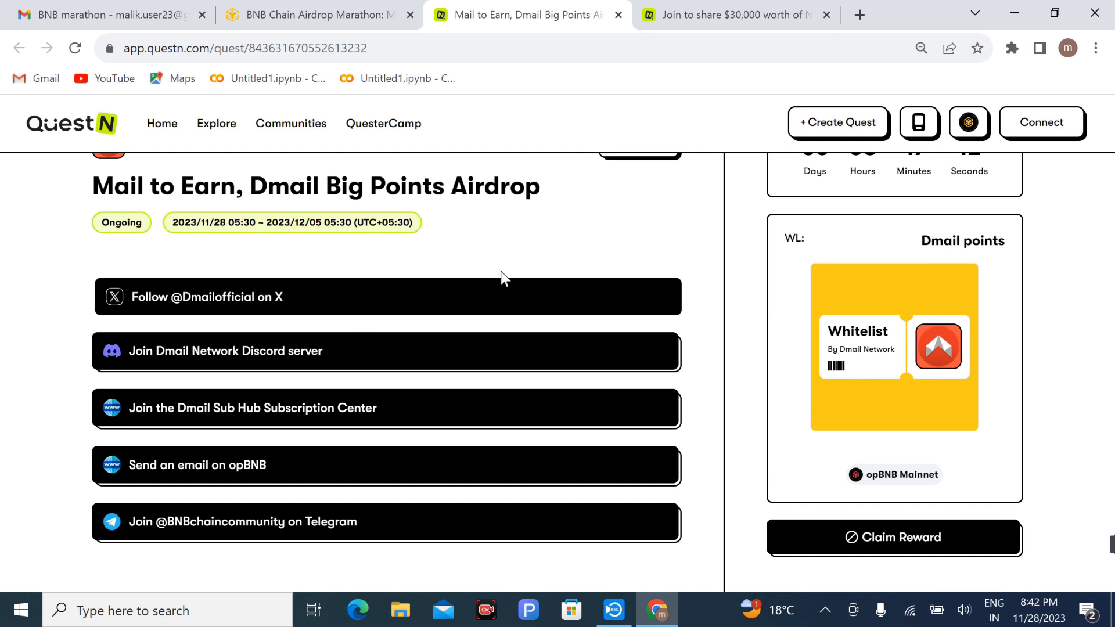
pyautogui.scroll(-1, 587, 235)
pyautogui.scroll(1, 587, 235)
pyautogui.scroll(1, 587, 235)
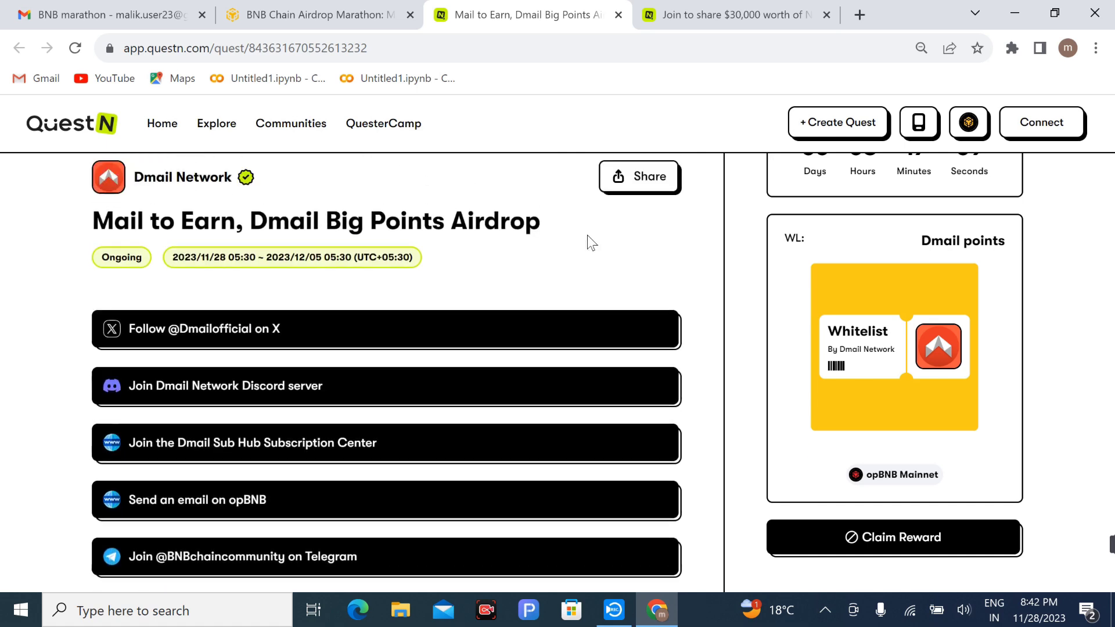
# Sign in to QuestN with MetaMask and sign the wallet's login signature request.
pyautogui.click(252, 332)
pyautogui.press('Escape')
pyautogui.click(515, 315)
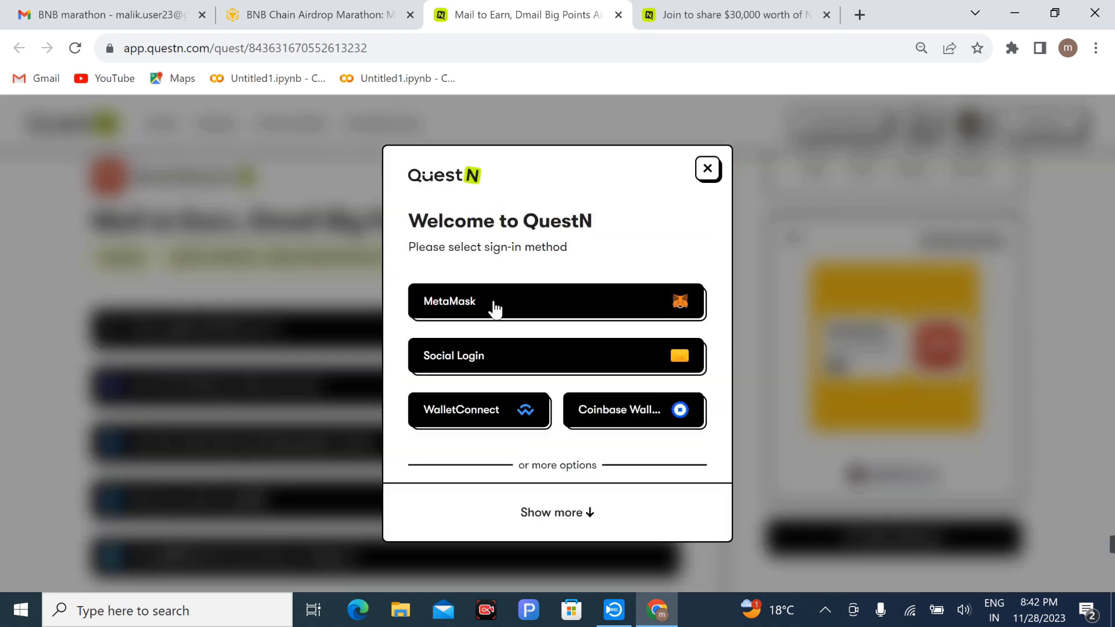
pyautogui.click(495, 309)
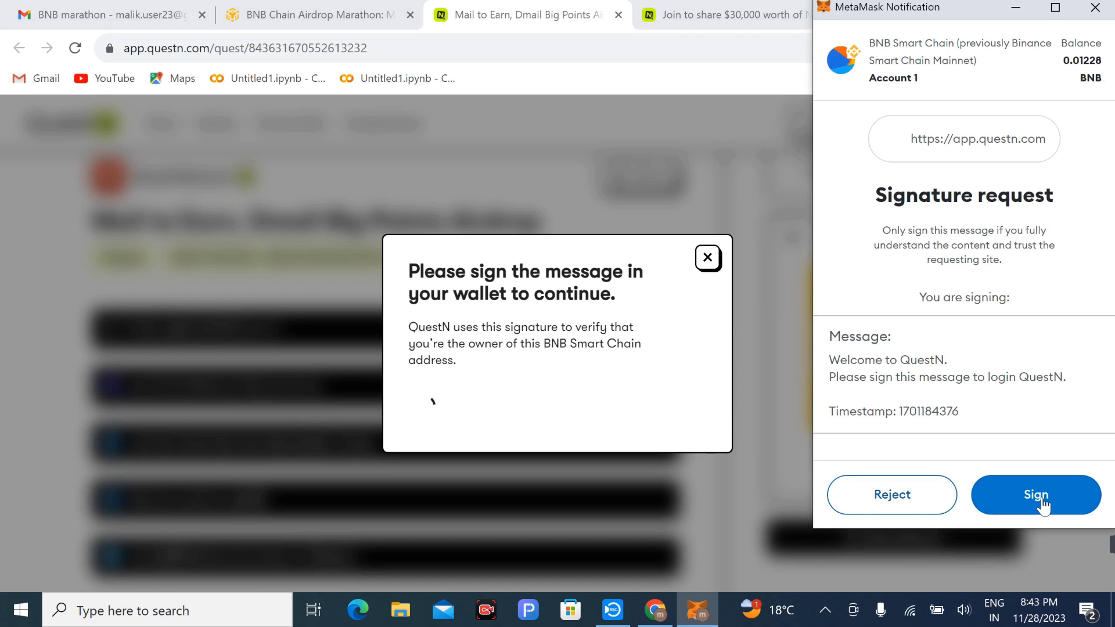
pyautogui.click(1042, 503)
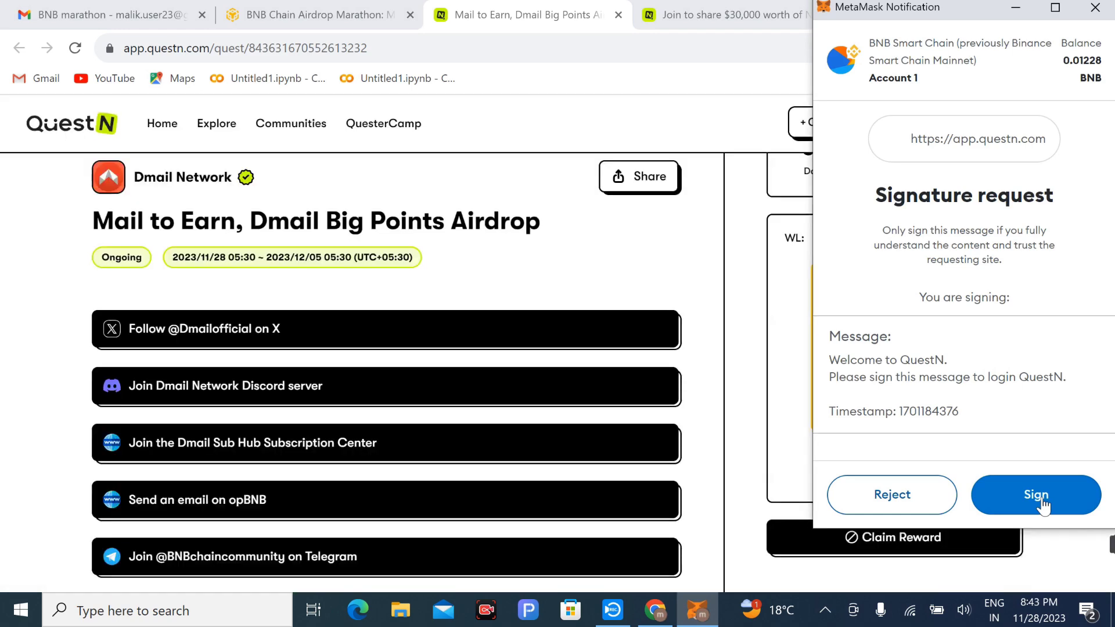
pyautogui.click(1042, 503)
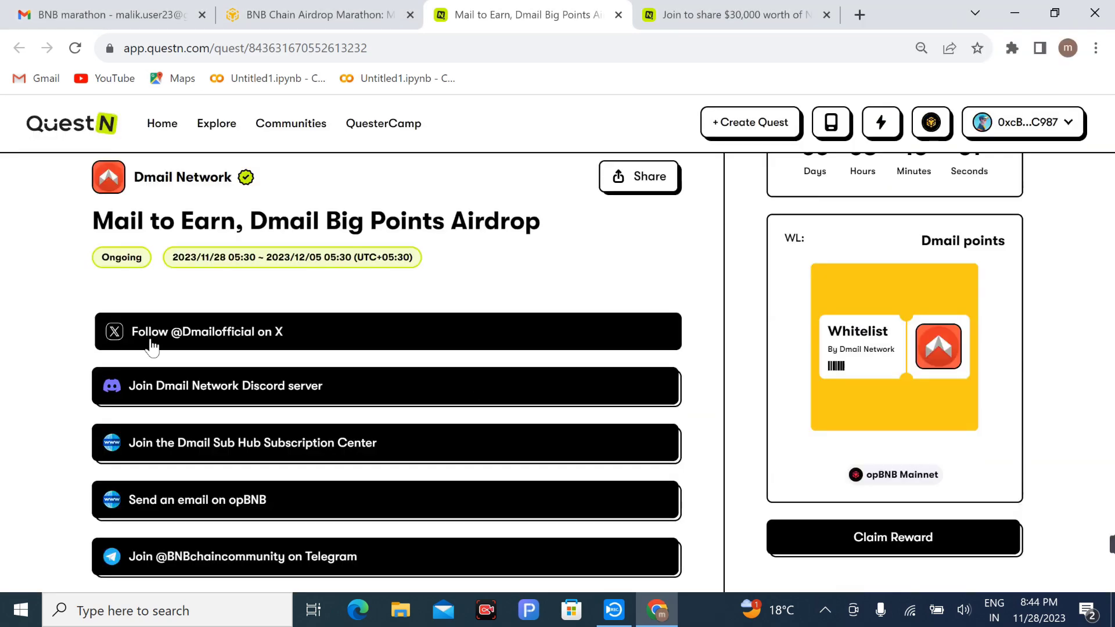
pyautogui.click(234, 339)
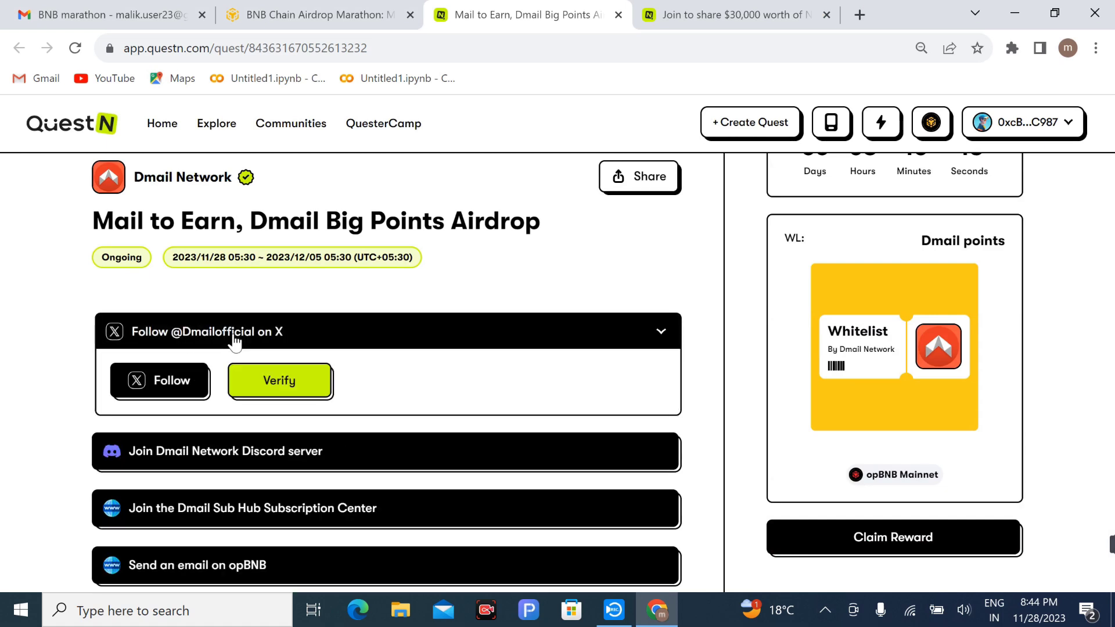
pyautogui.click(176, 397)
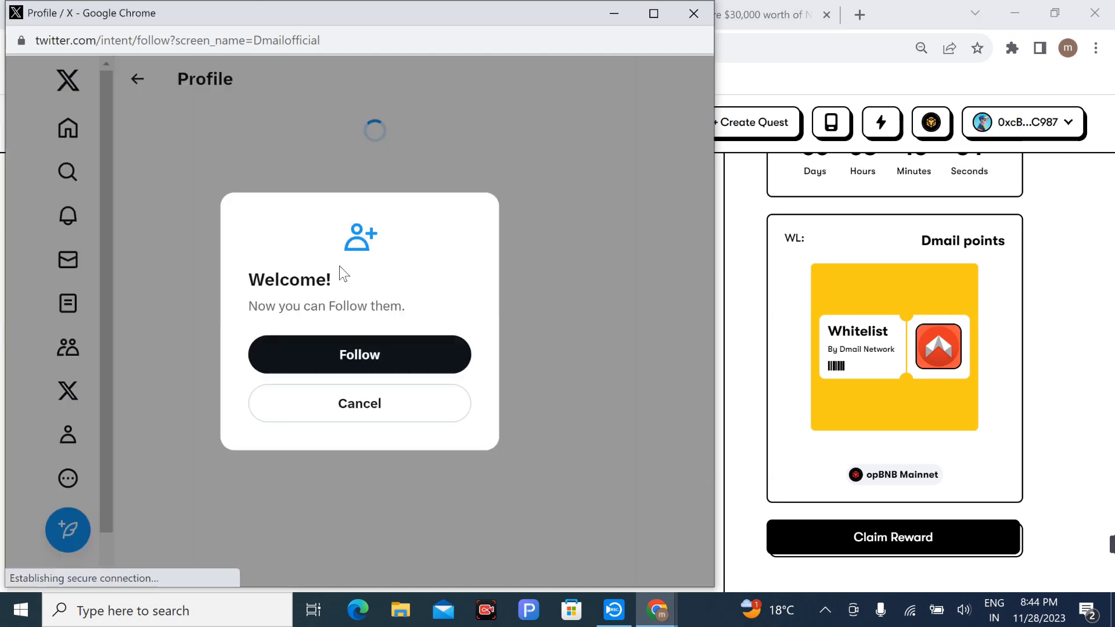
pyautogui.click(370, 363)
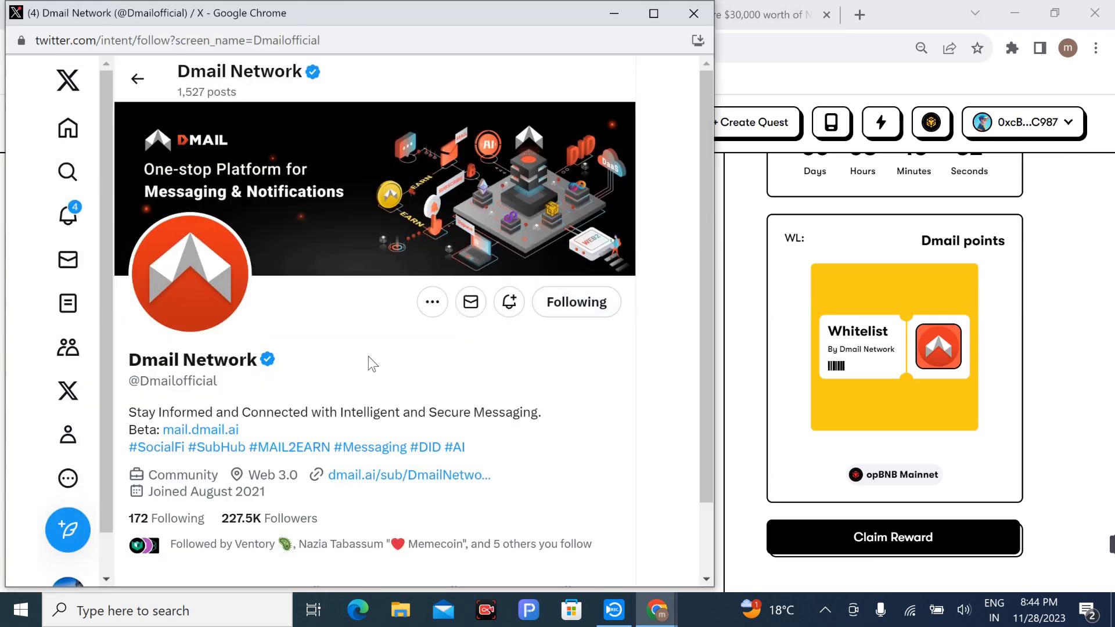
pyautogui.click(694, 13)
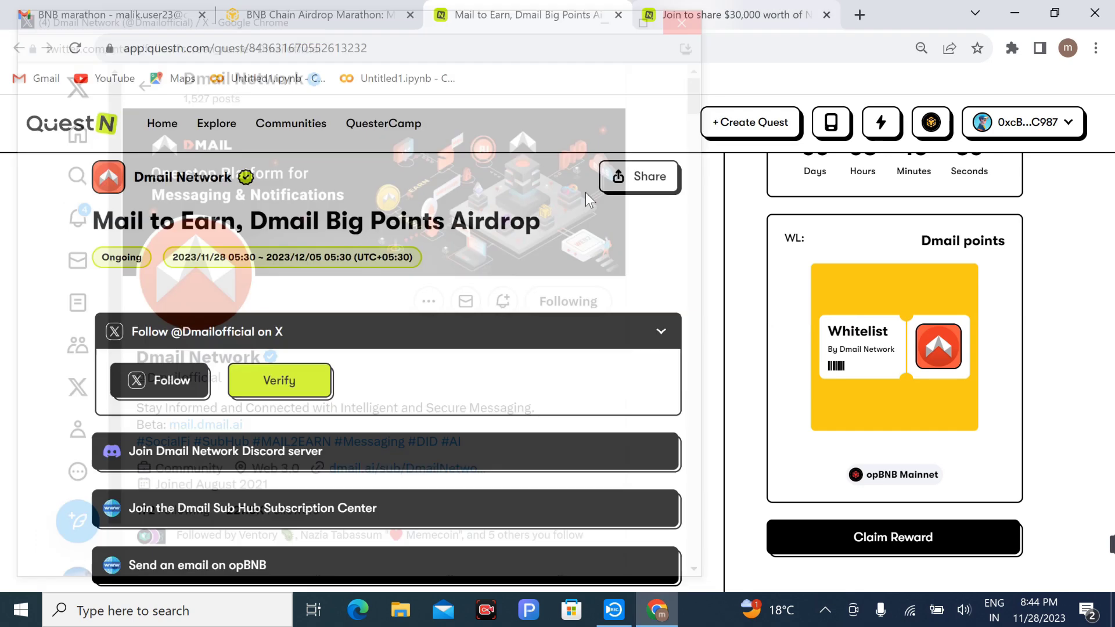
pyautogui.click(285, 385)
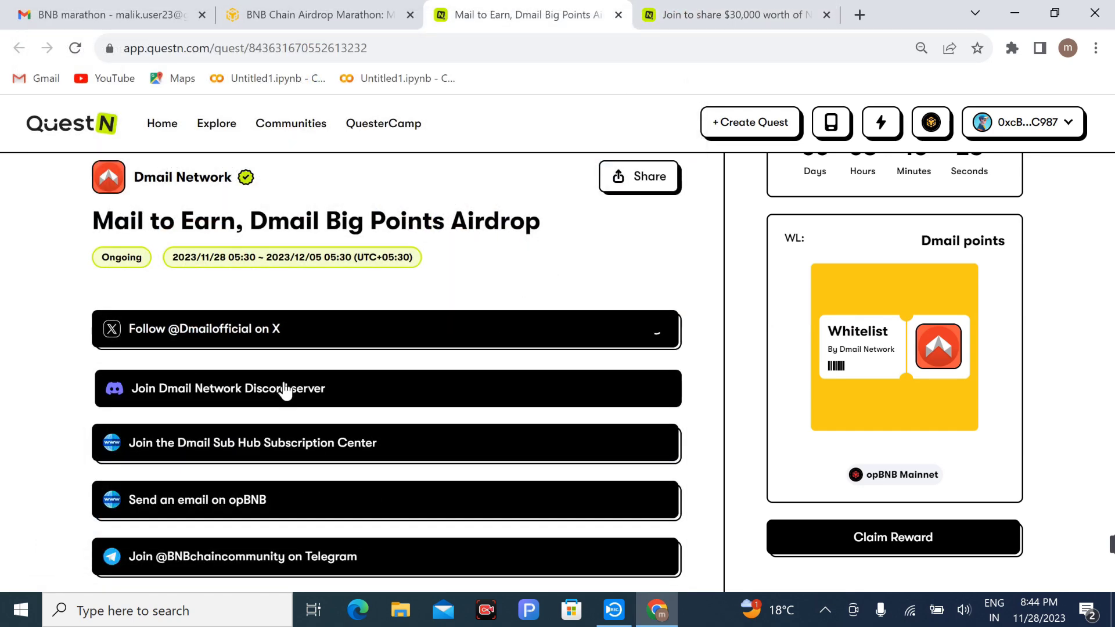
# Open the Discord task's invitation and accept the invite to the Dmail Network server.
pyautogui.click(214, 398)
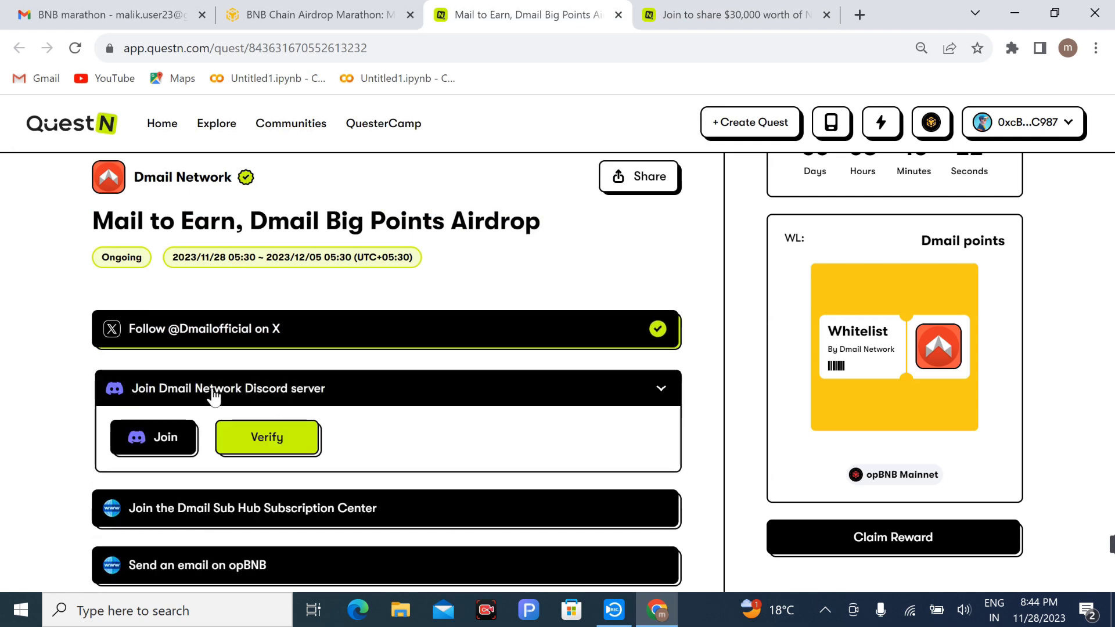
pyautogui.click(162, 443)
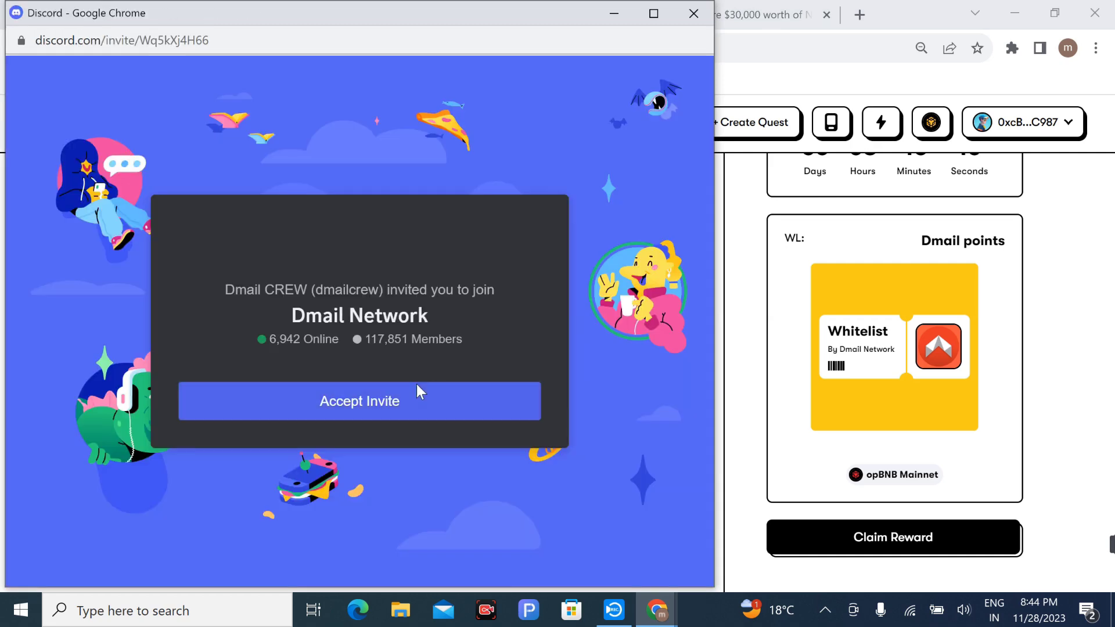
pyautogui.click(385, 409)
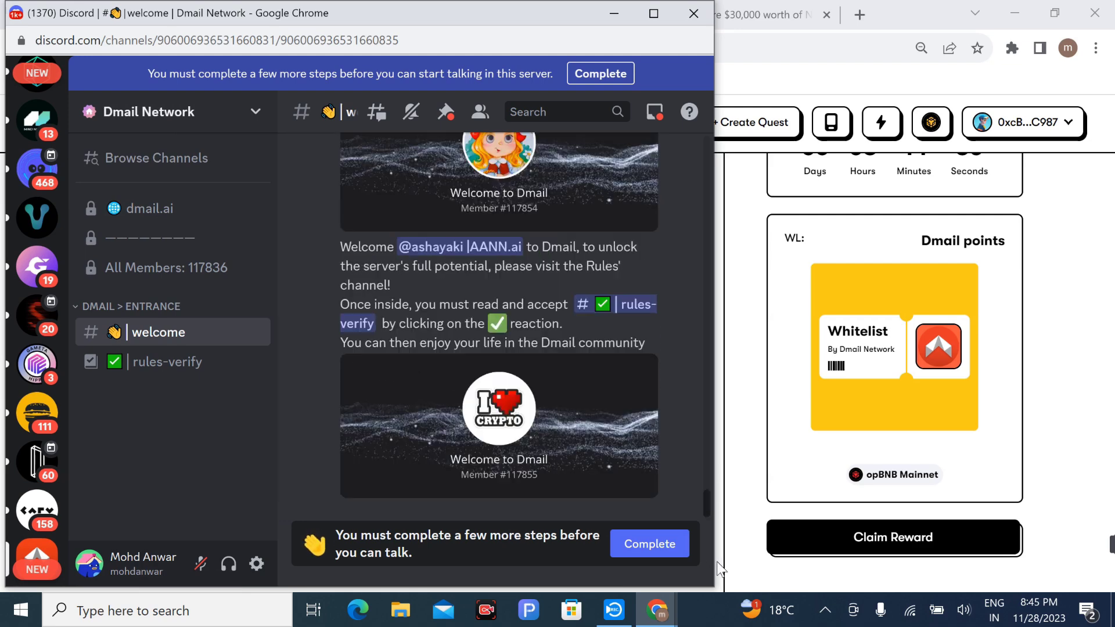
# Complete the Dmail Network server's required steps by agreeing to its rules and submitting.
pyautogui.click(649, 551)
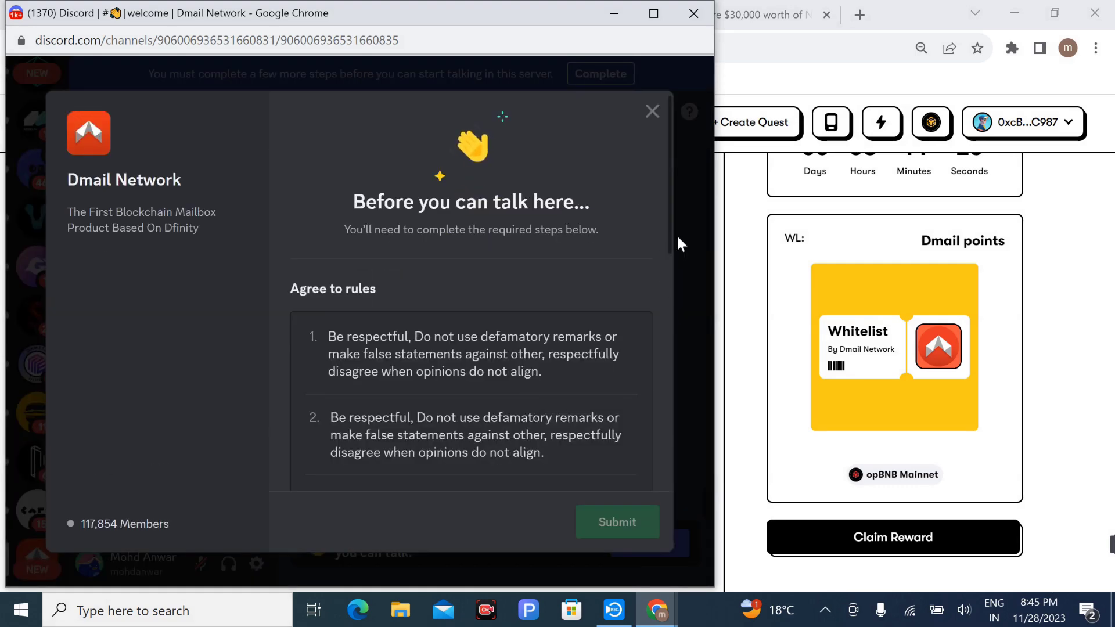
pyautogui.moveTo(666, 231); pyautogui.dragTo(657, 495)
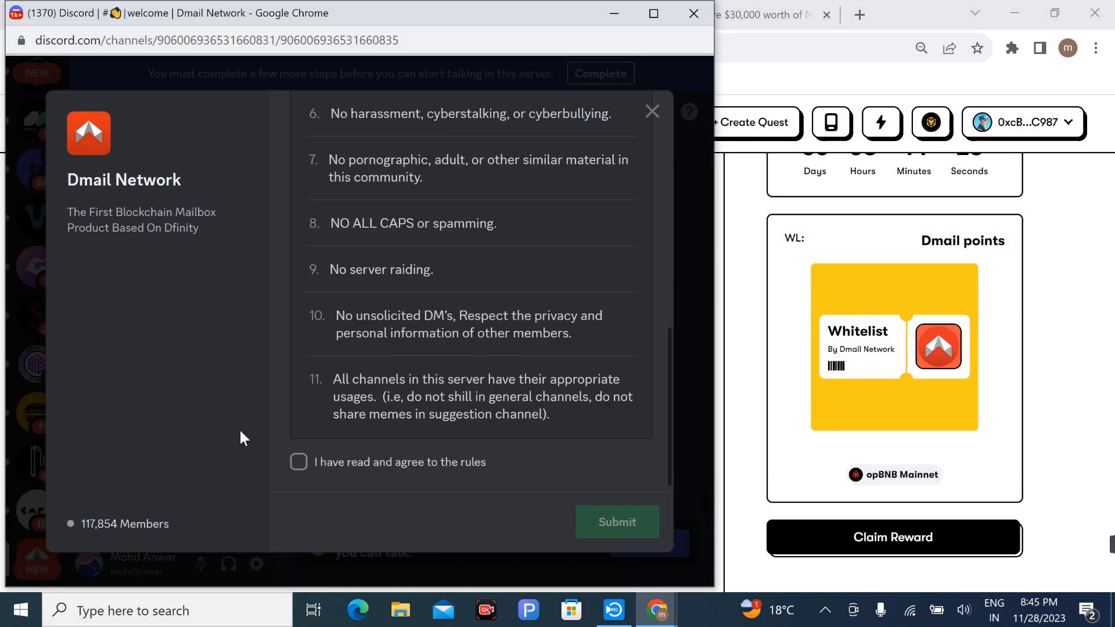
pyautogui.click(297, 464)
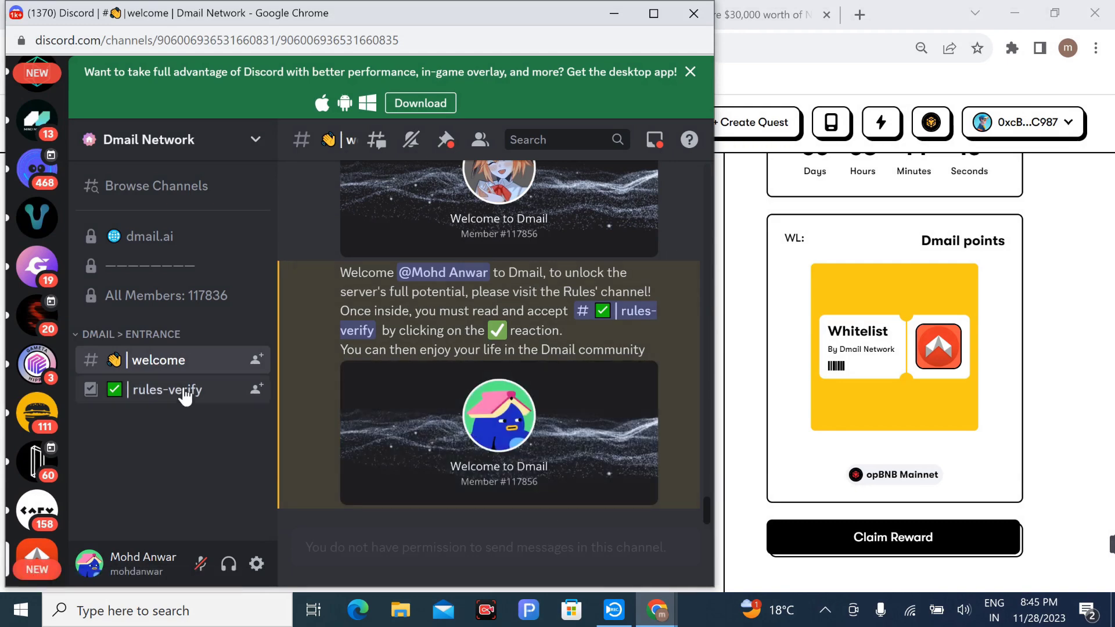
# Add the check mark reaction to the Dmail Bot message in the rules-verify channel and verify the Discord task on QuestN.
pyautogui.click(159, 395)
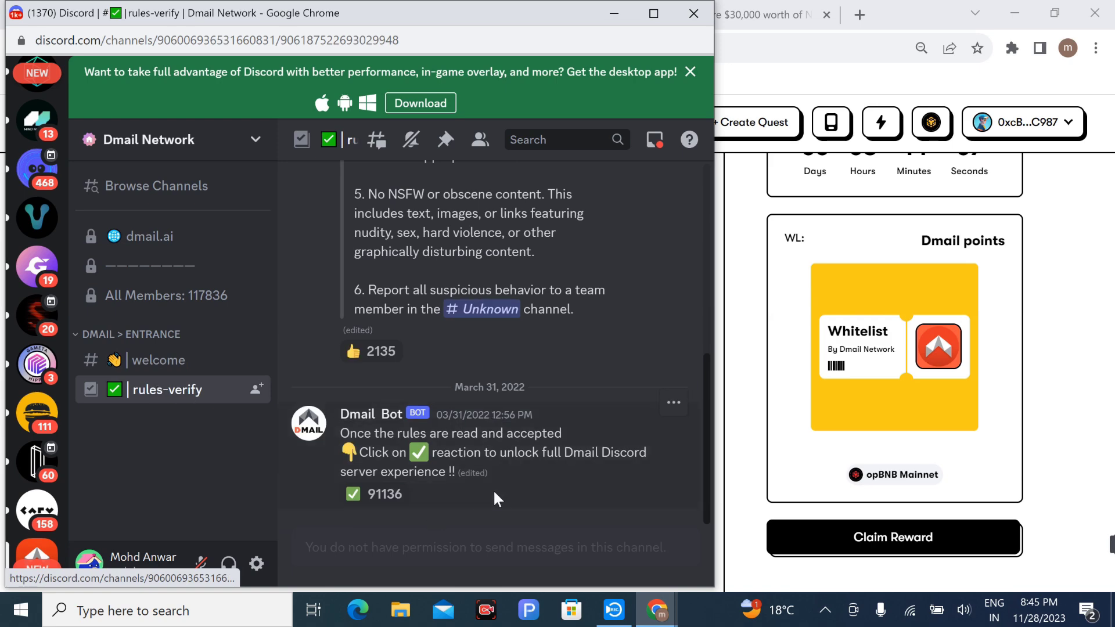
pyautogui.click(372, 510)
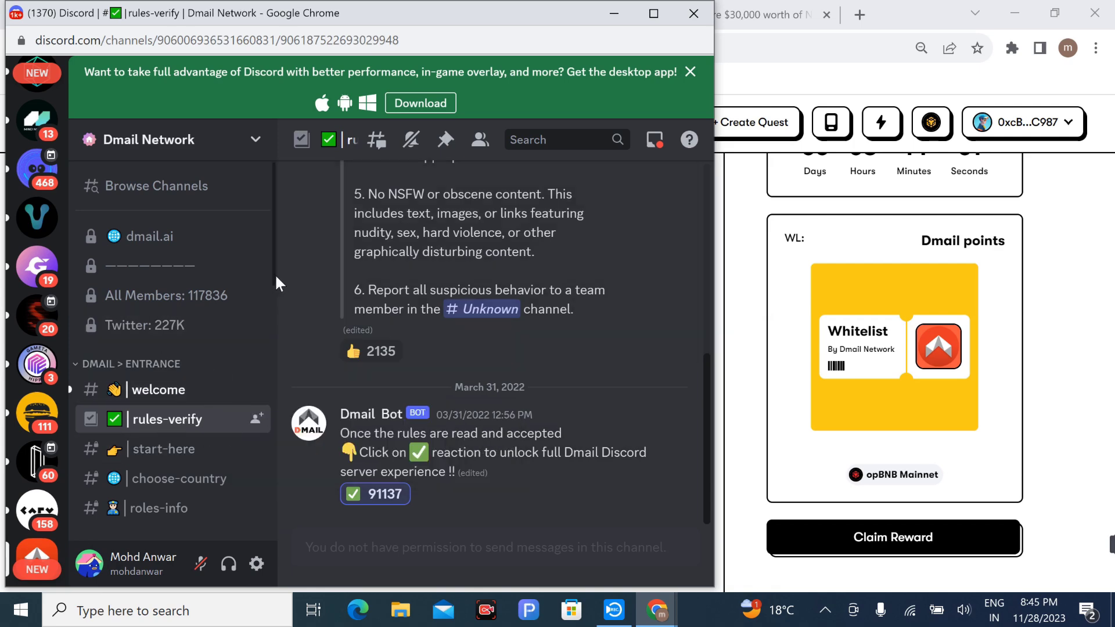
pyautogui.moveTo(275, 264); pyautogui.dragTo(276, 476)
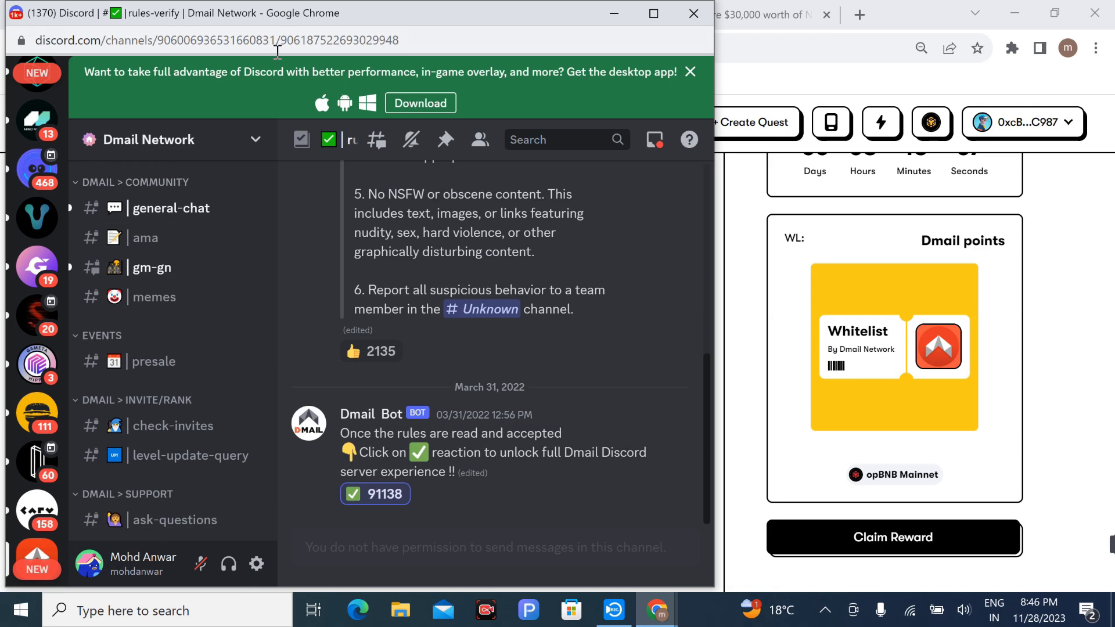
pyautogui.click(693, 13)
pyautogui.click(268, 439)
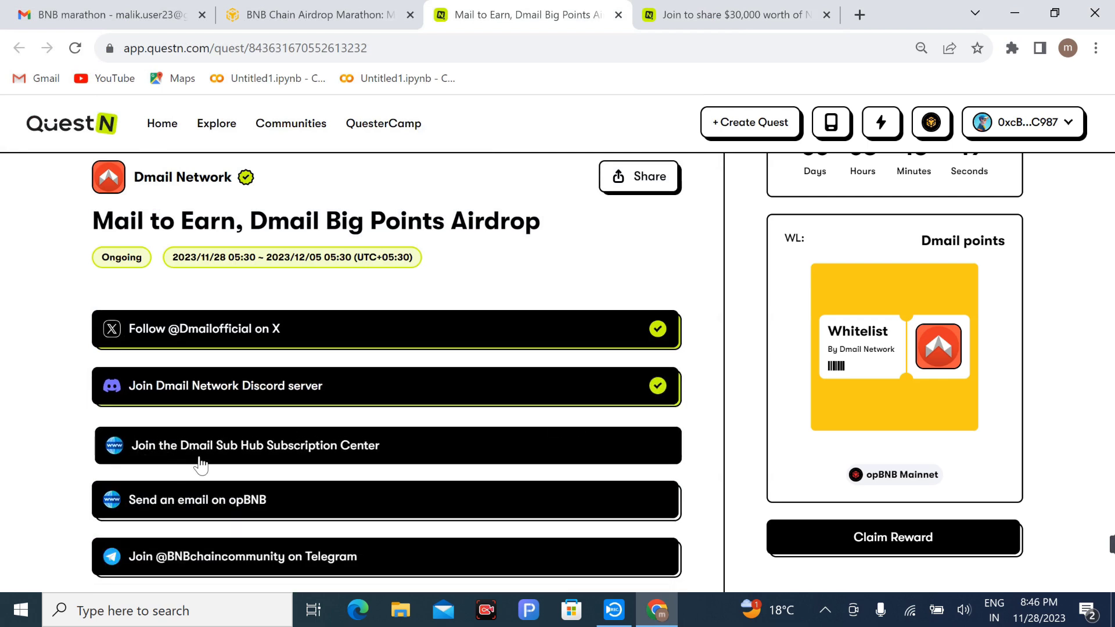
# Open the Dmail Sub Hub Subscription Center task's website and log in to Dmail with MetaMask, approving the connection and signature request.
pyautogui.click(281, 462)
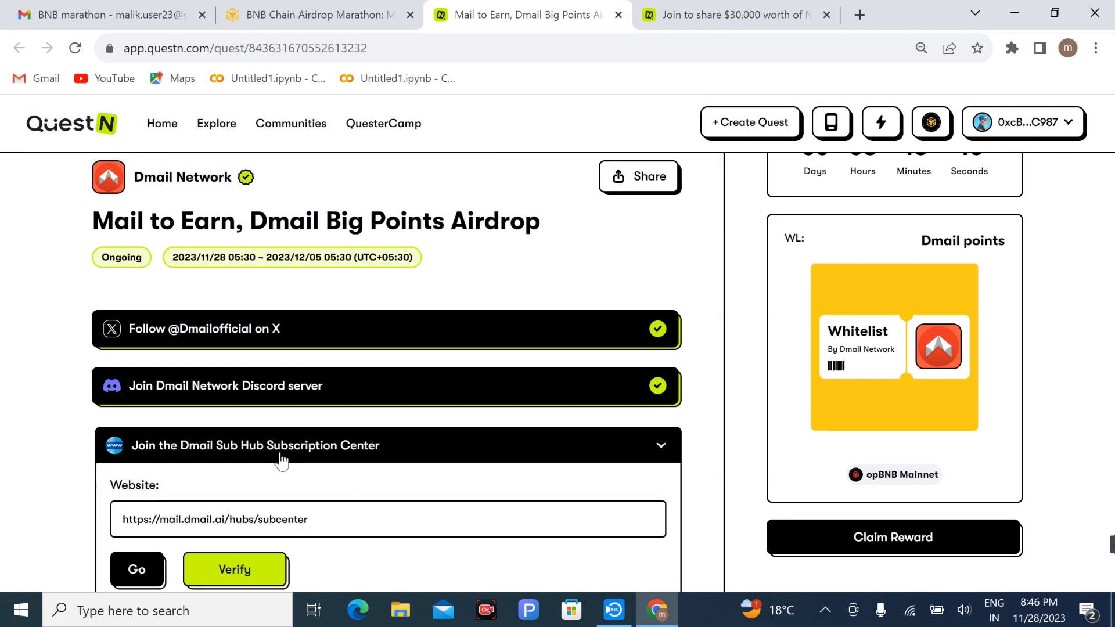
pyautogui.click(145, 574)
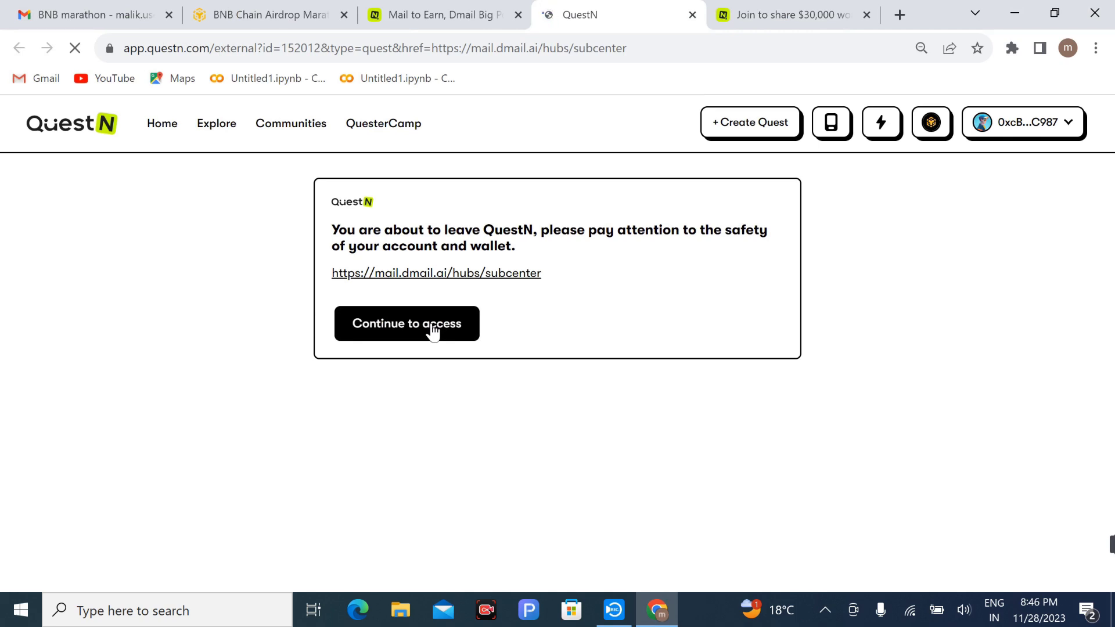
pyautogui.click(433, 331)
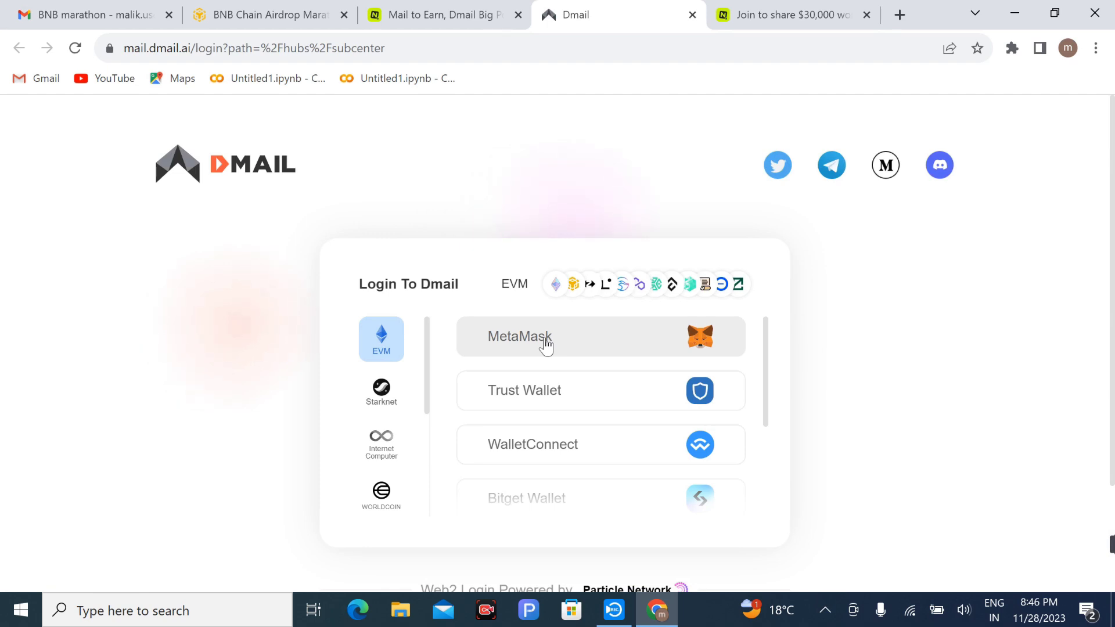
pyautogui.click(546, 345)
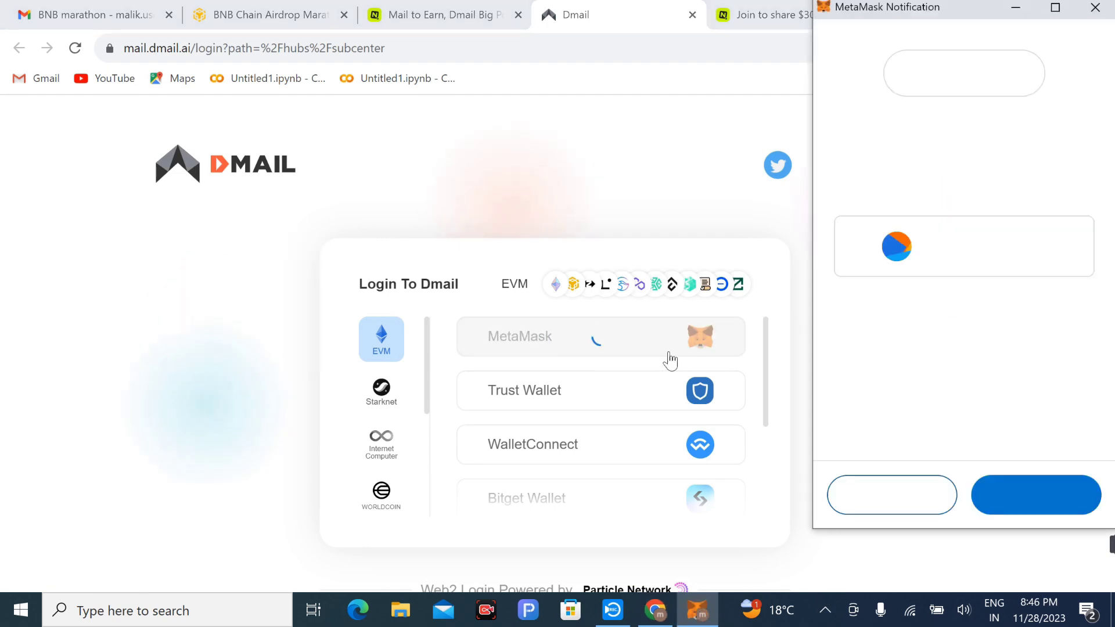
pyautogui.click(1049, 496)
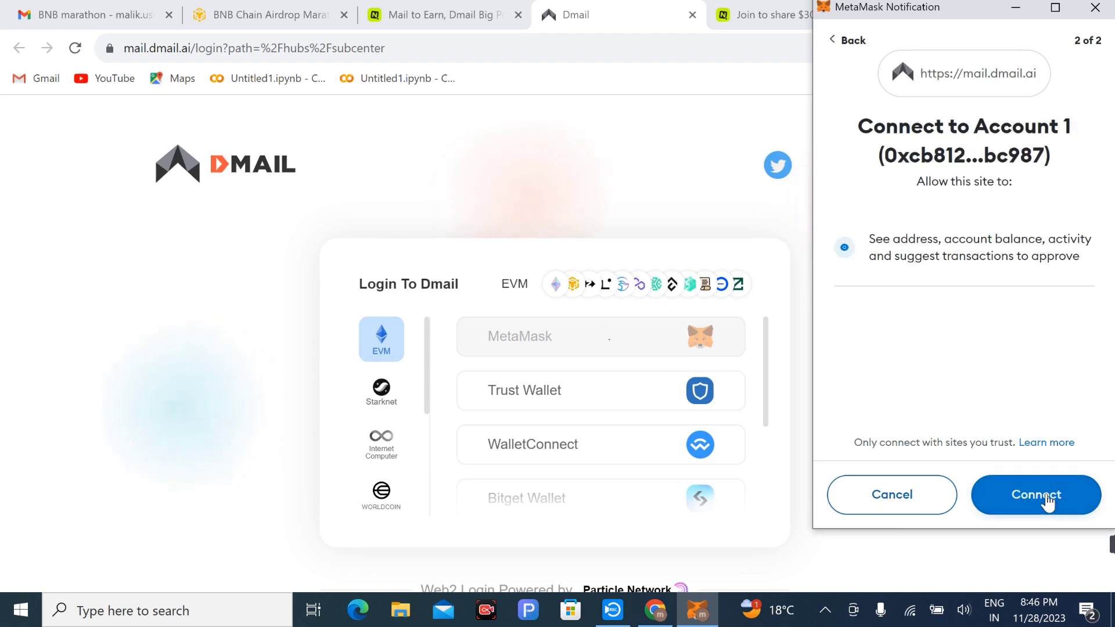
pyautogui.click(1048, 501)
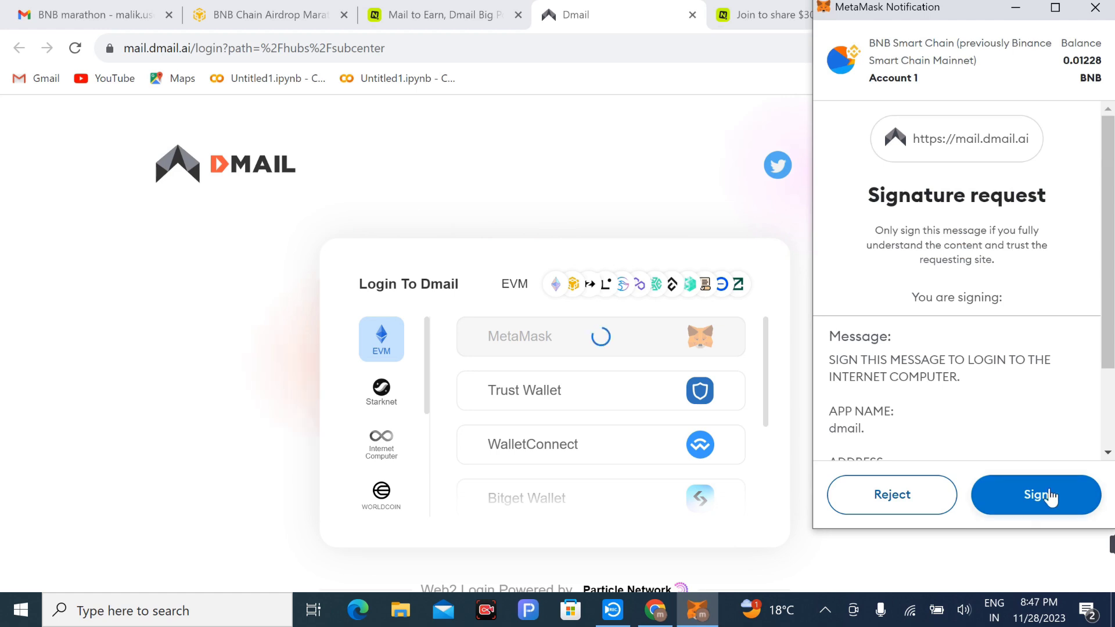
pyautogui.click(1044, 500)
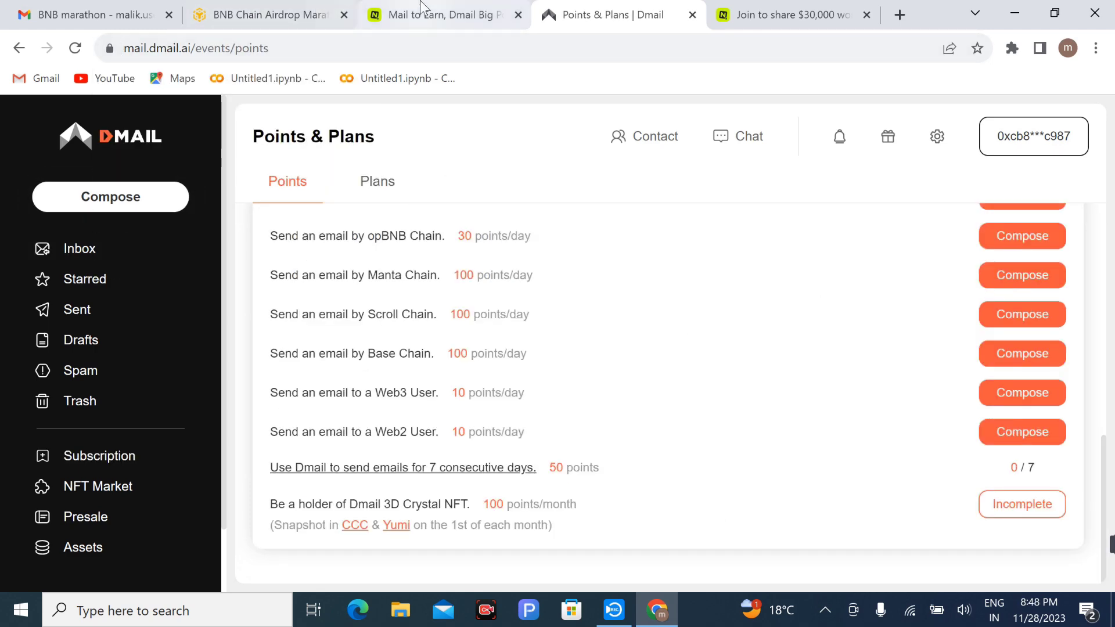
# Return to the QuestN quest and verify the Dmail Sub Hub Subscription Center task.
pyautogui.click(456, 17)
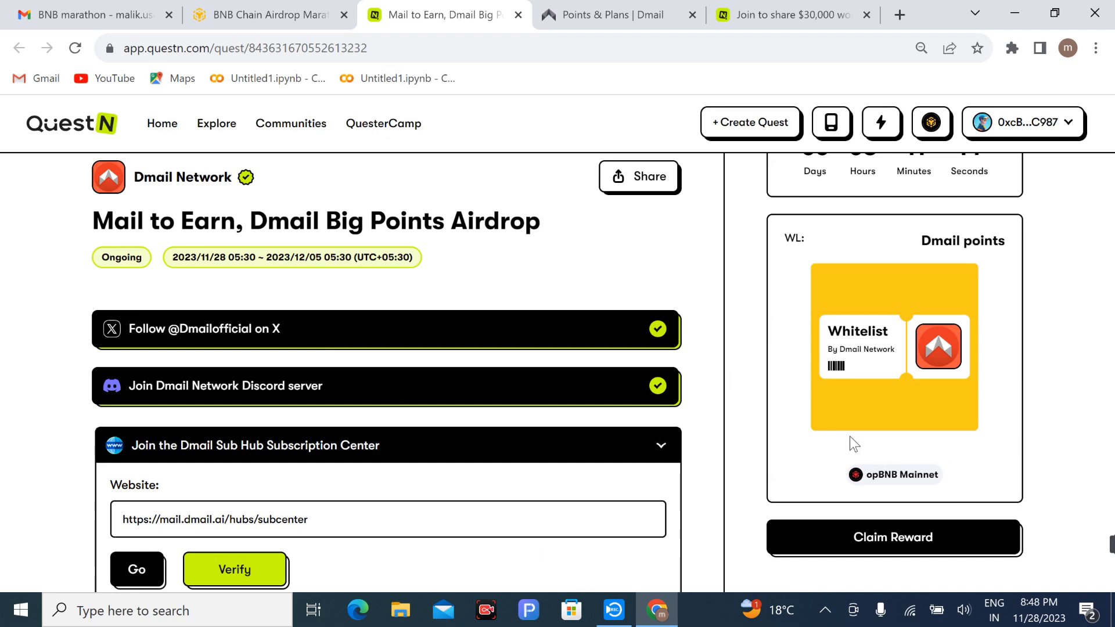
pyautogui.scroll(-2, 708, 335)
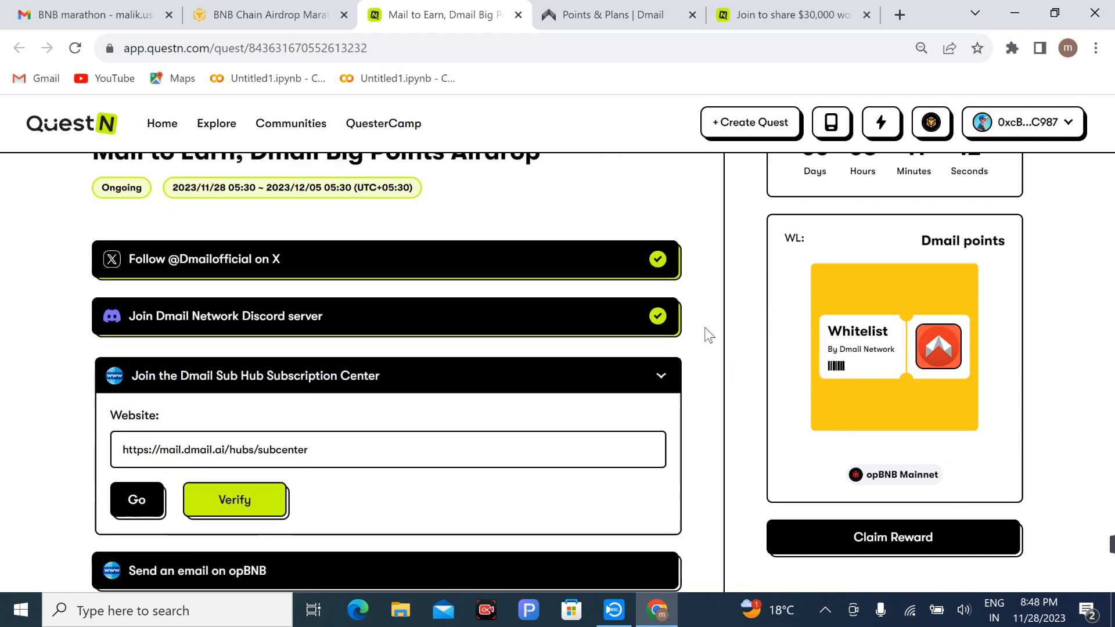
pyautogui.click(235, 471)
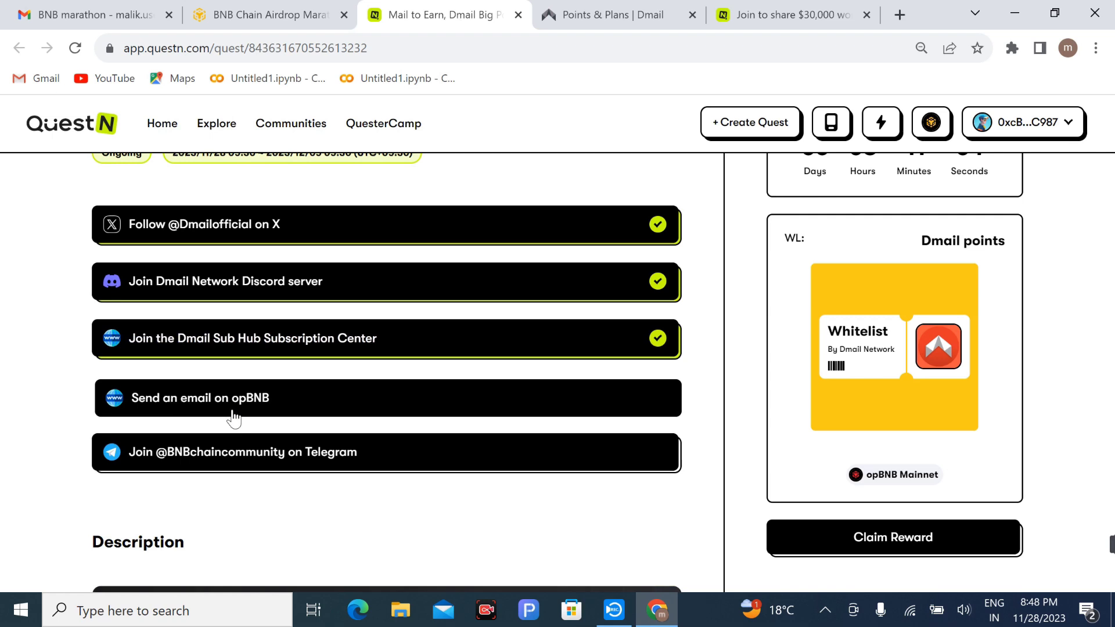
# Open Dmail's compose page through the quest's Send an email on opBNB task.
pyautogui.click(280, 407)
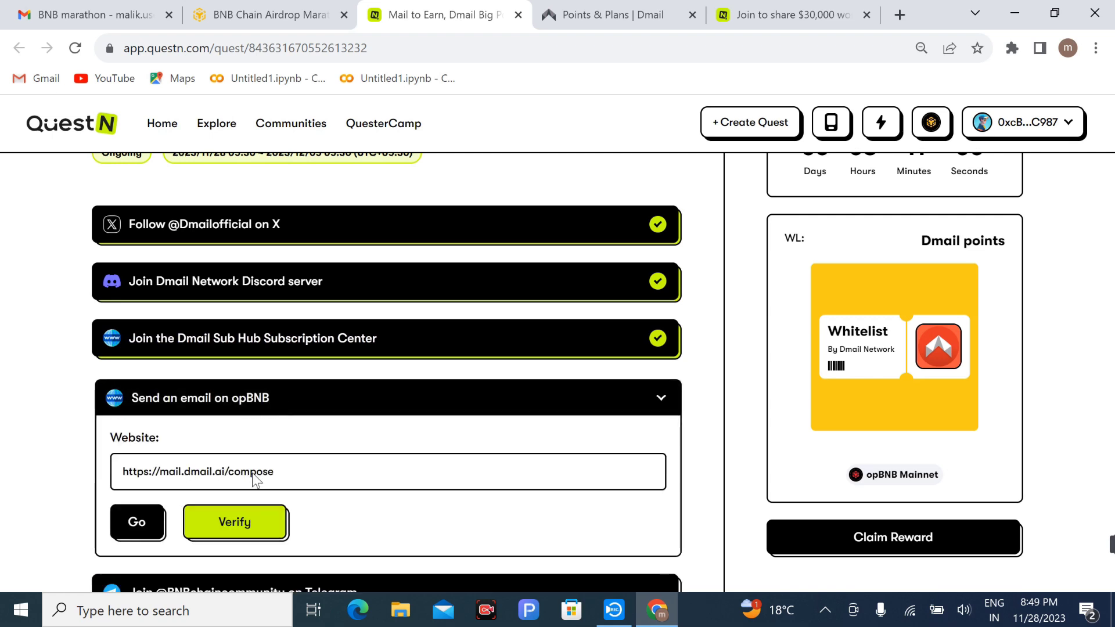
pyautogui.click(138, 526)
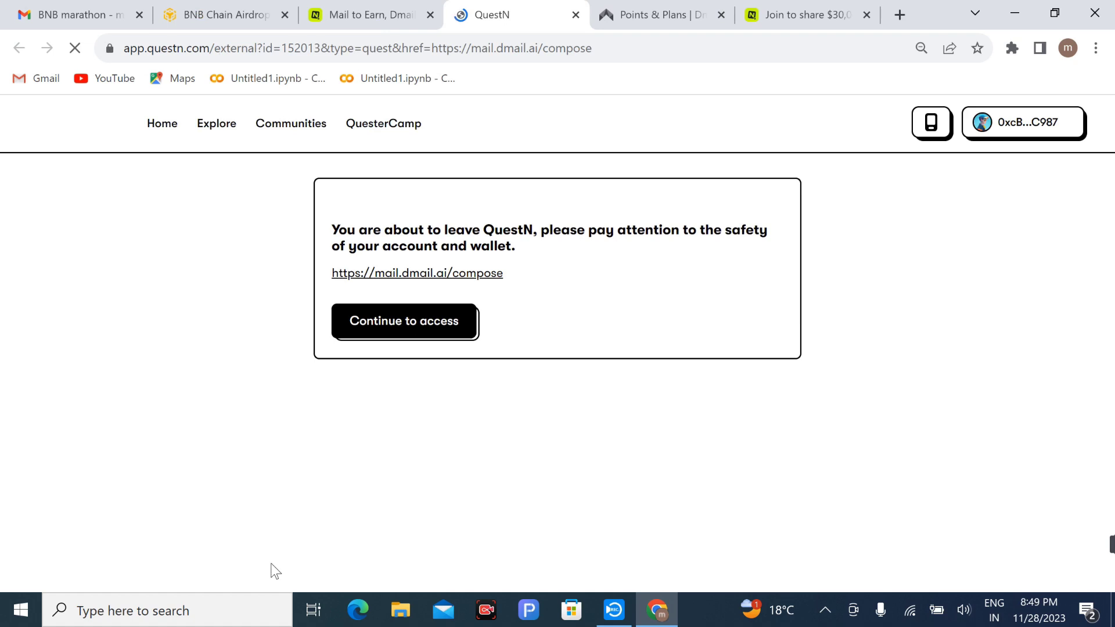
pyautogui.click(433, 334)
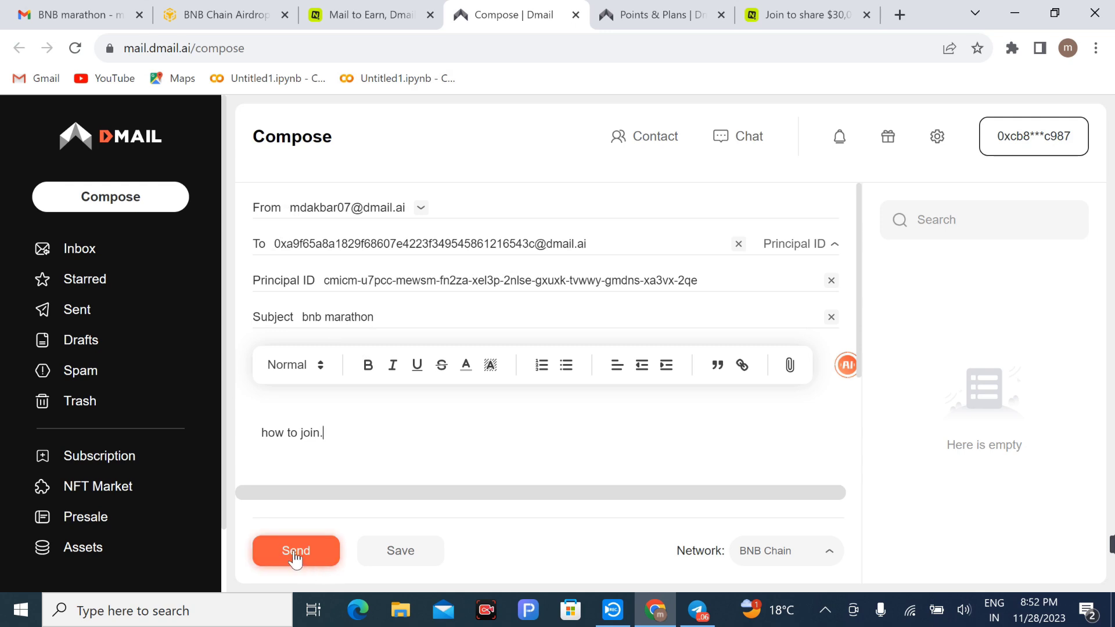
pyautogui.click(295, 554)
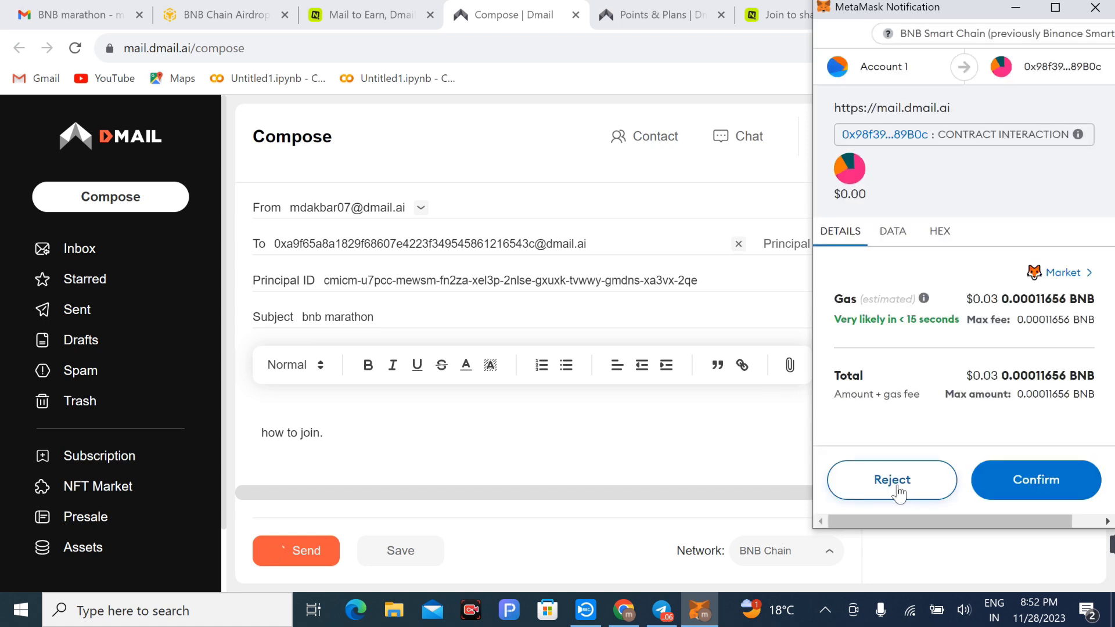
pyautogui.click(894, 488)
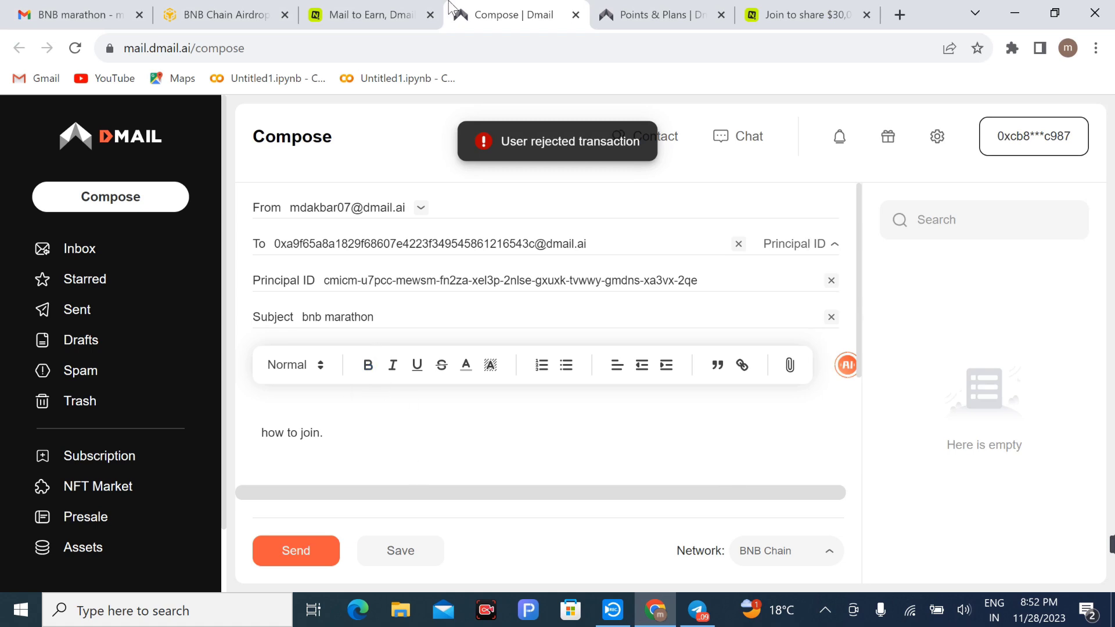
pyautogui.click(356, 4)
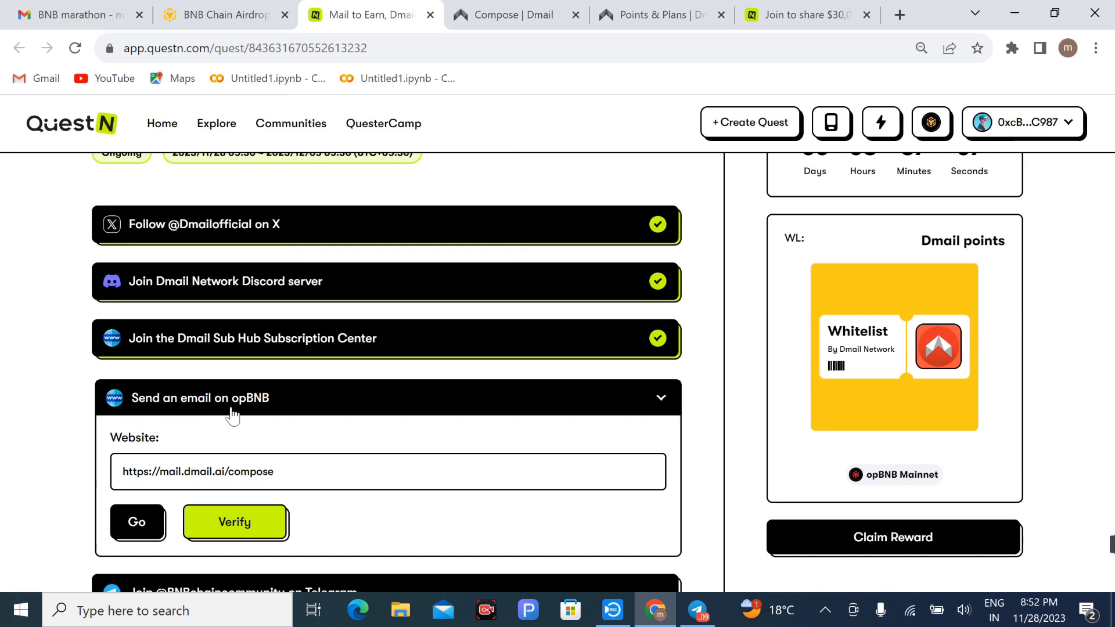
pyautogui.click(510, 14)
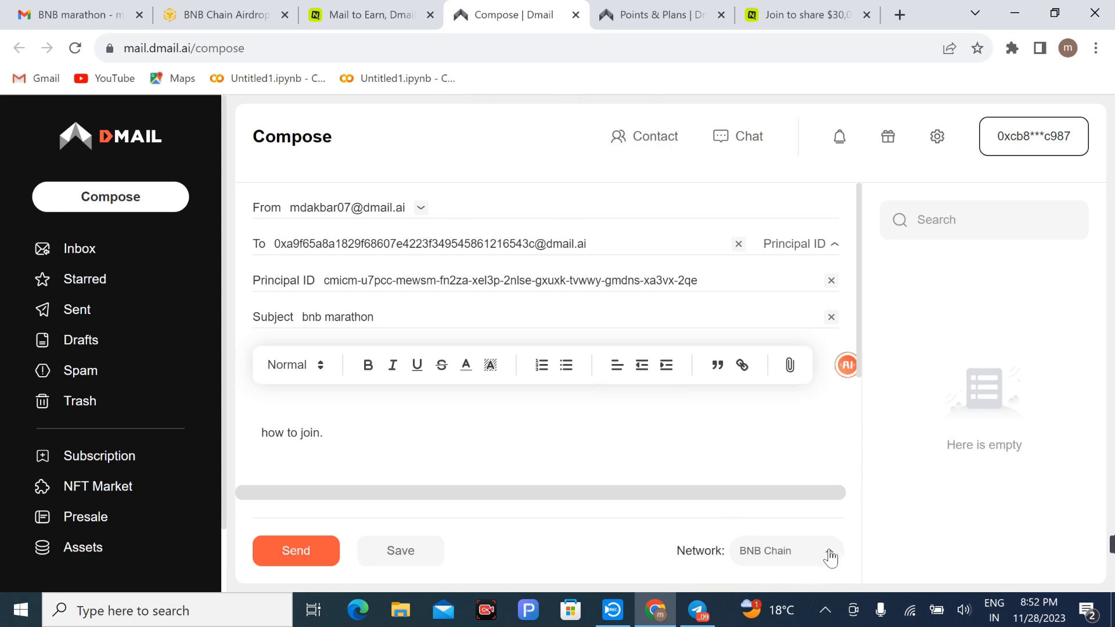
# Switch the email's network to opBNB Mainnet, then send the "bnb marathon" email and approve its transaction in MetaMask.
pyautogui.click(829, 559)
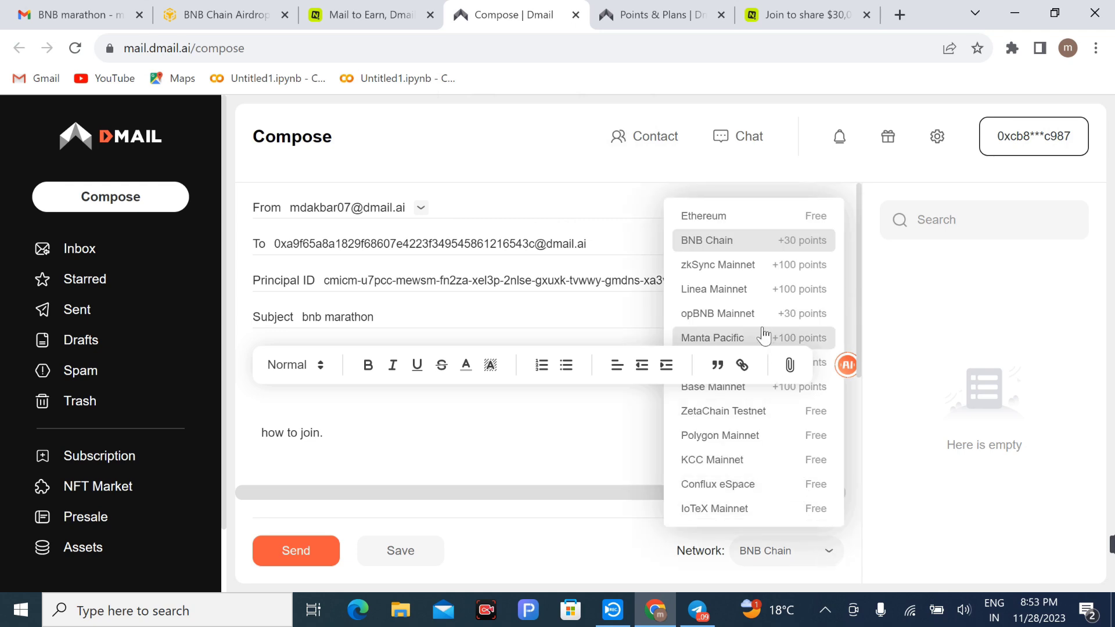
pyautogui.click(757, 316)
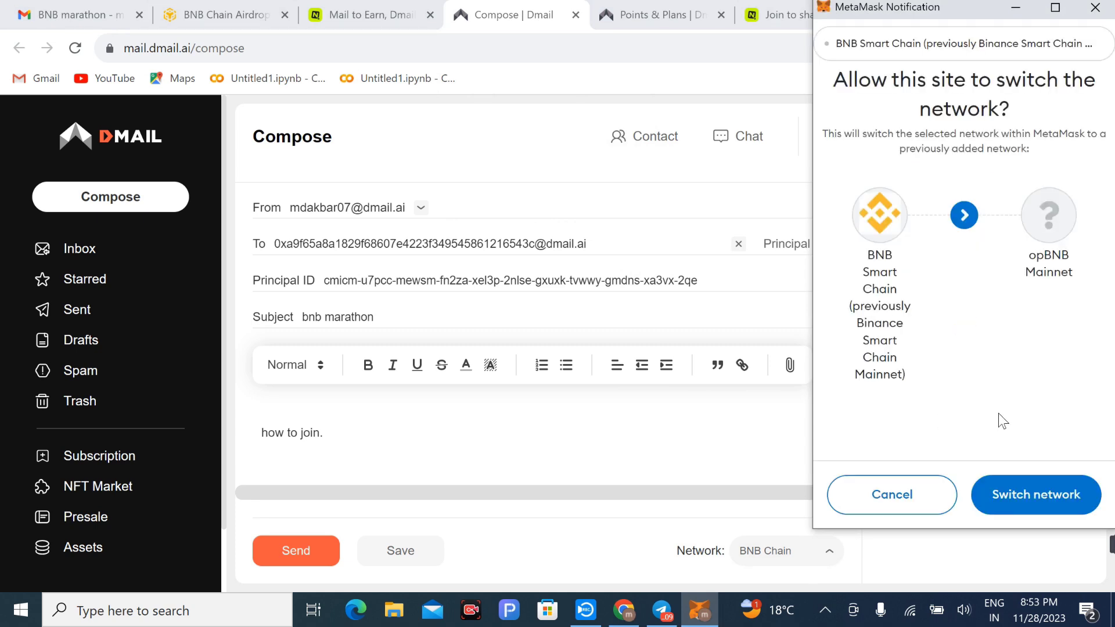
pyautogui.click(1019, 497)
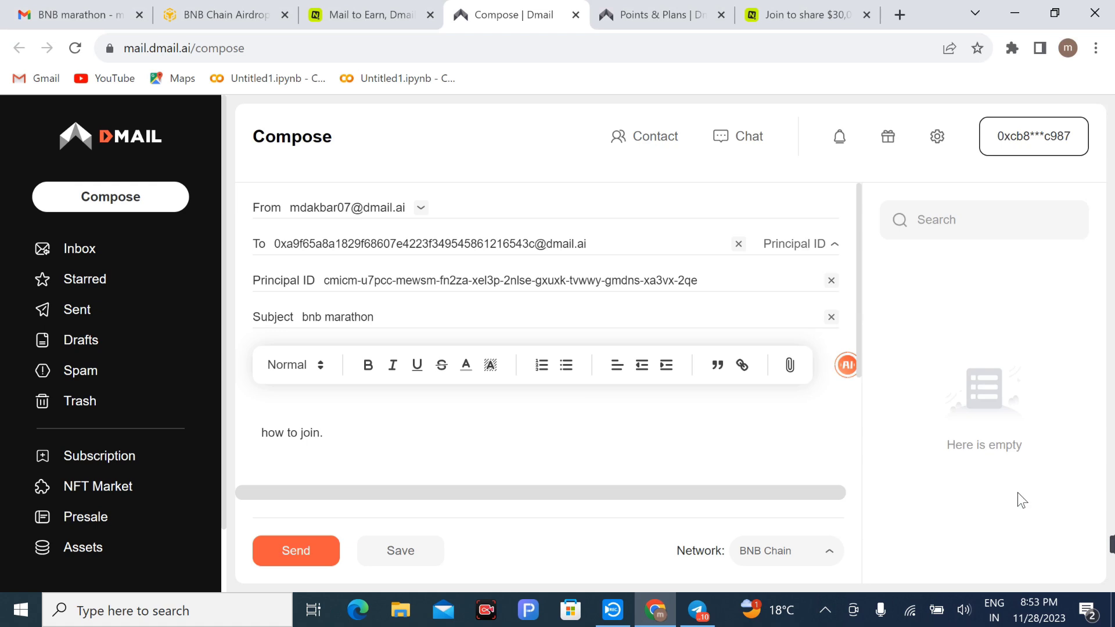
pyautogui.click(311, 558)
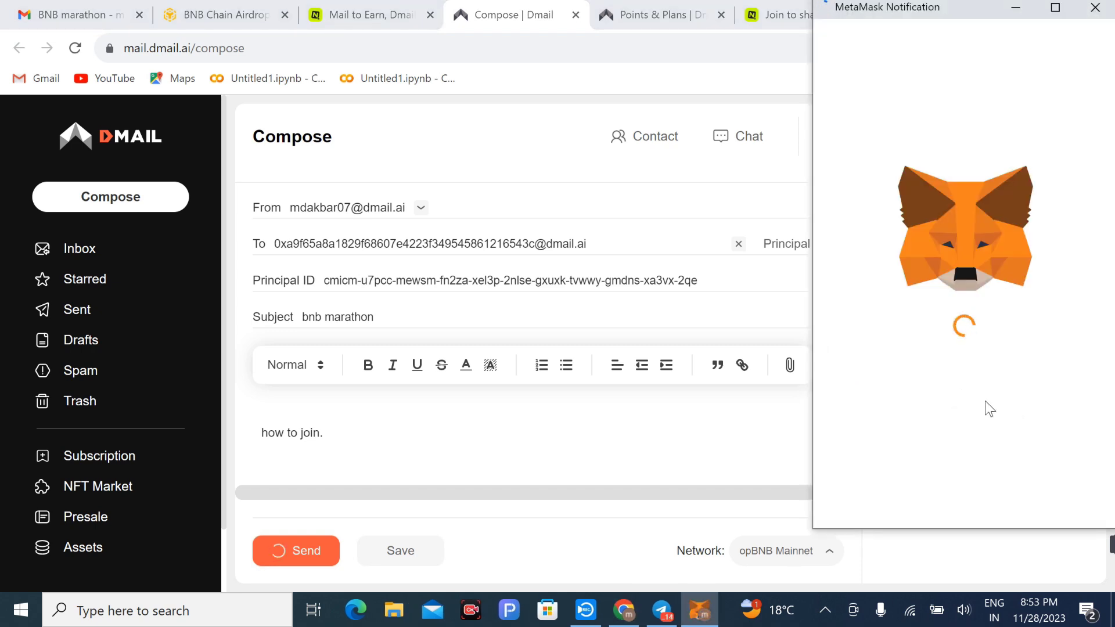
pyautogui.click(1034, 504)
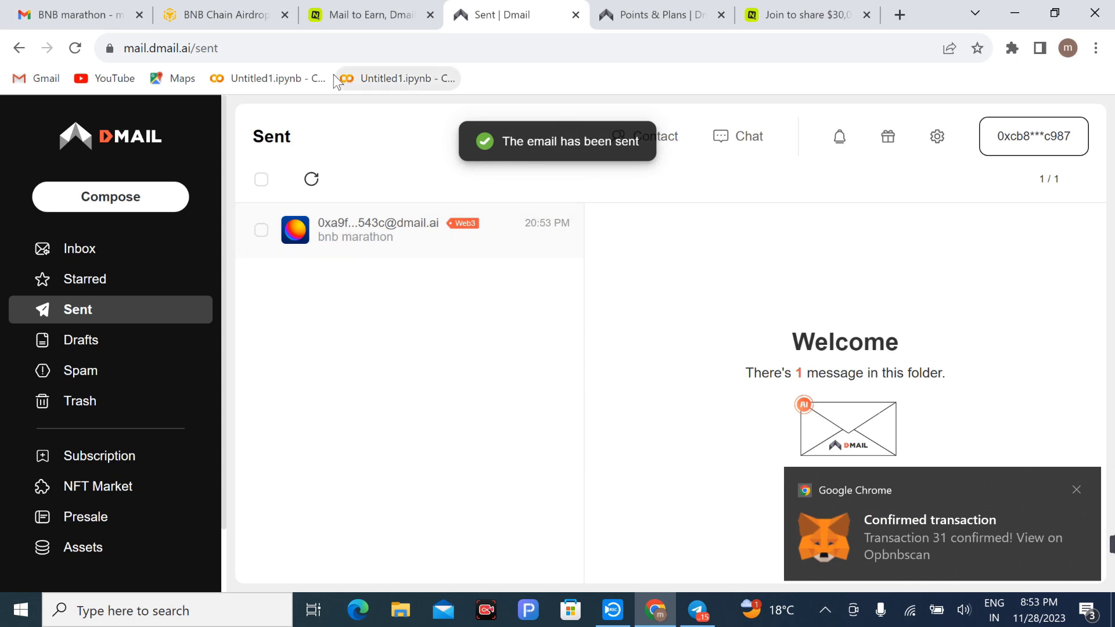
pyautogui.click(363, 13)
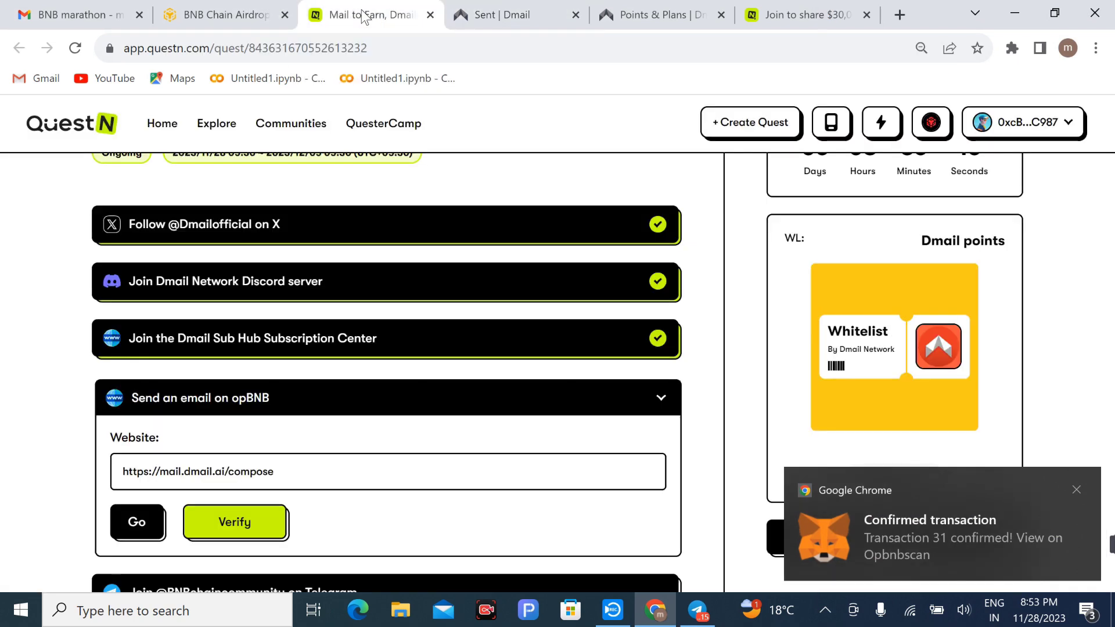
pyautogui.click(238, 522)
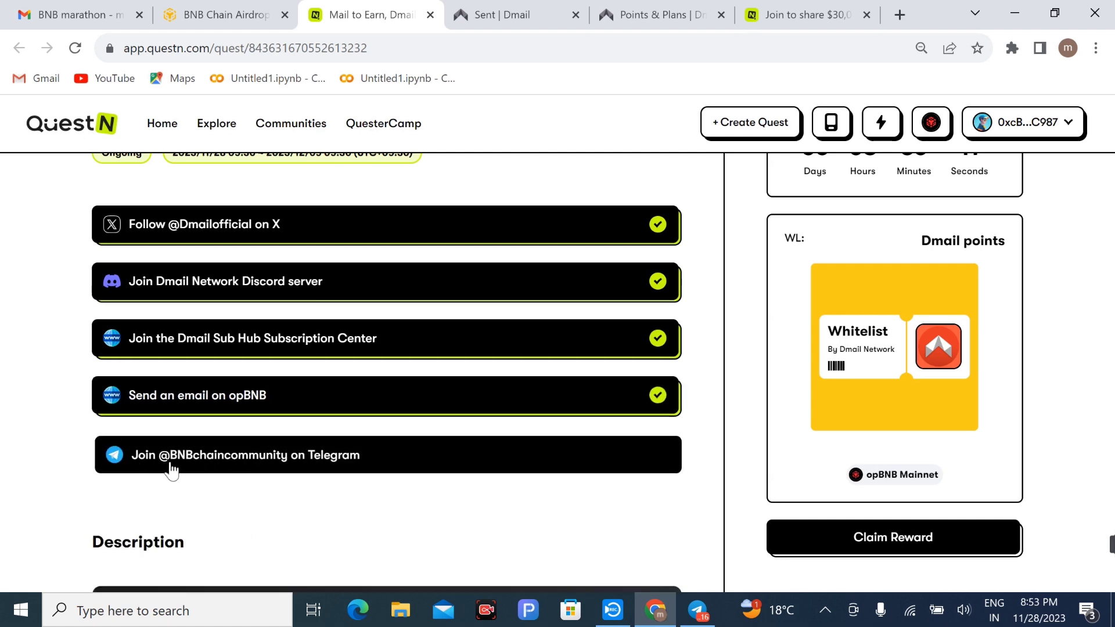
pyautogui.click(289, 462)
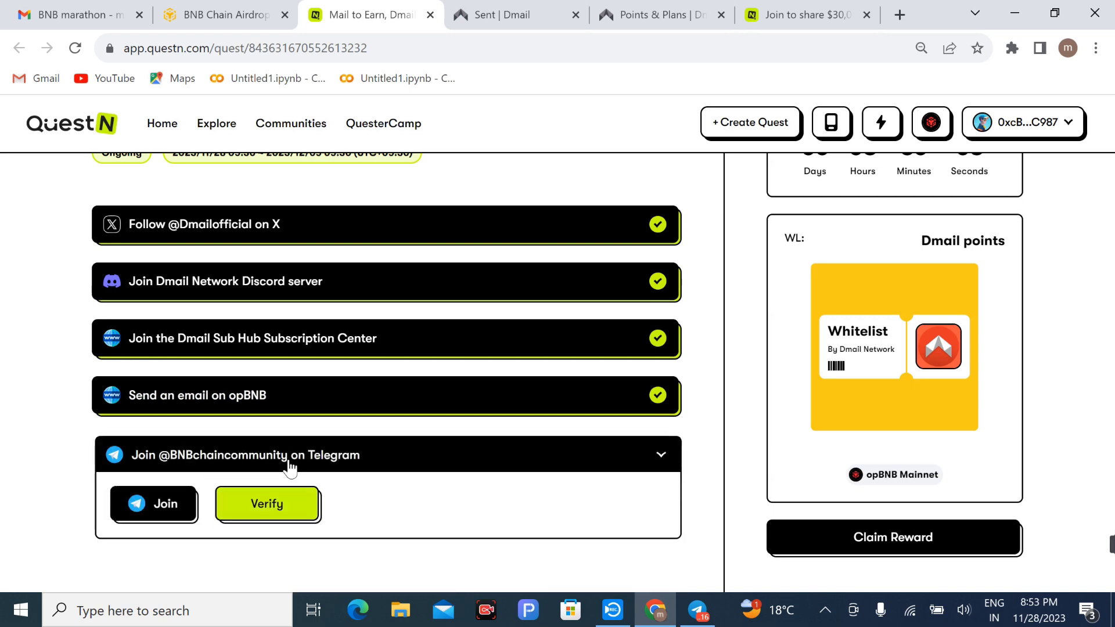
pyautogui.click(282, 518)
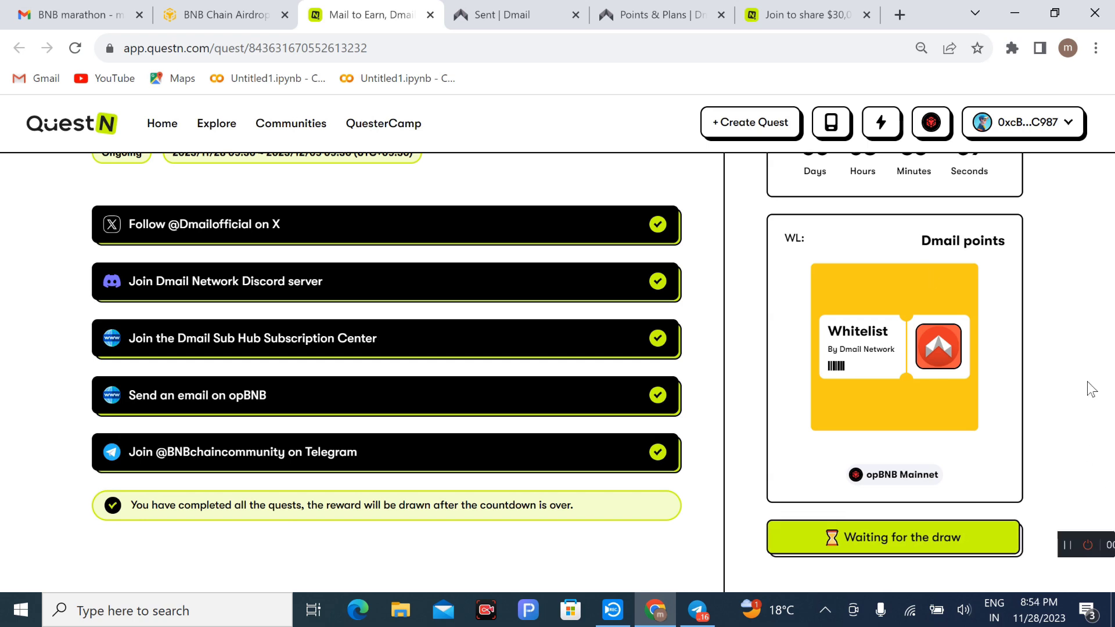
pyautogui.scroll(1, 1092, 375)
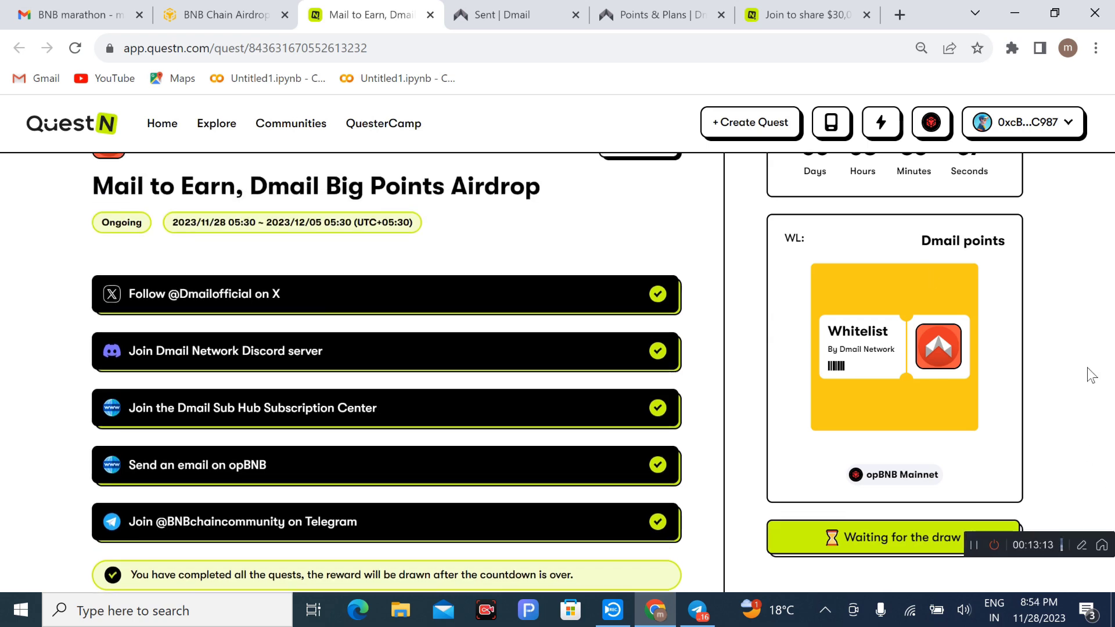
pyautogui.scroll(2, 1008, 207)
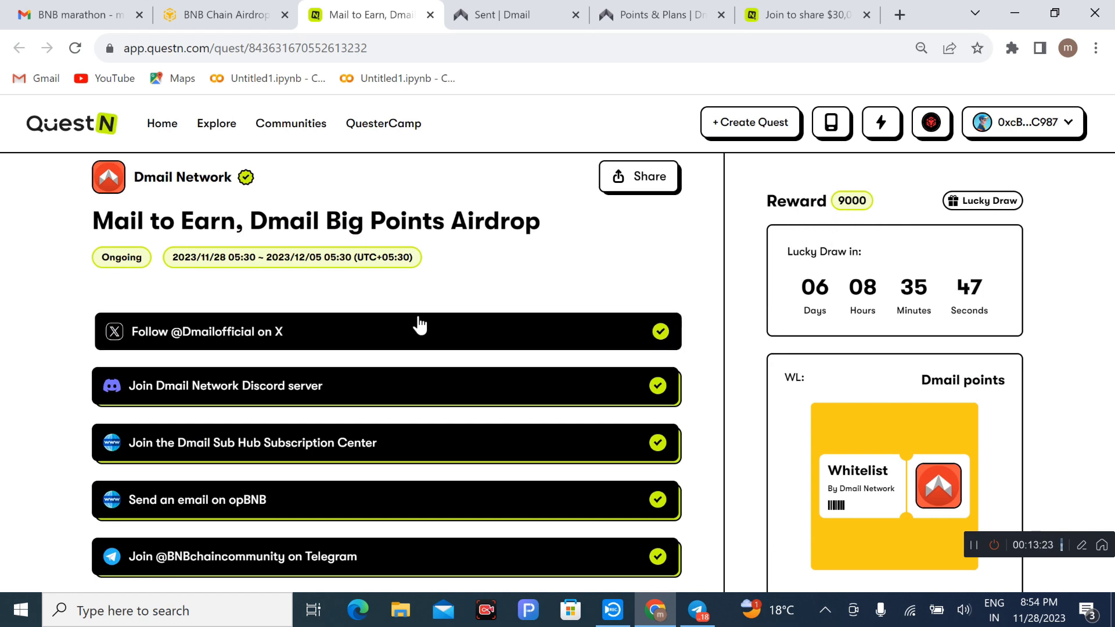
pyautogui.hotkey('ctrl', 'shift', 'Tab')
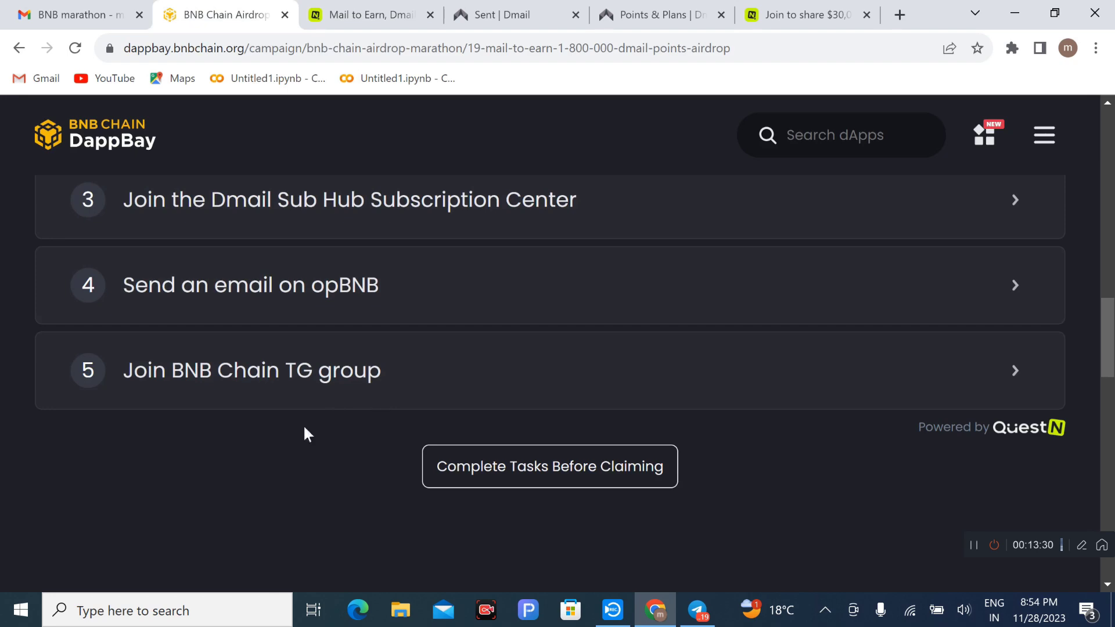
pyautogui.scroll(10, 292, 467)
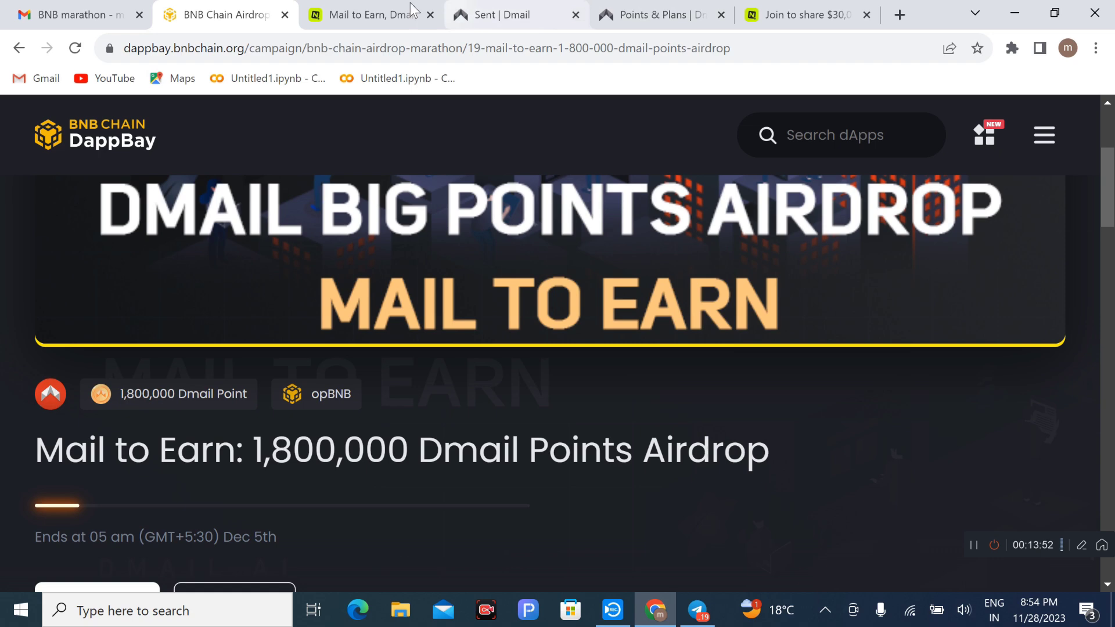
pyautogui.click(372, 13)
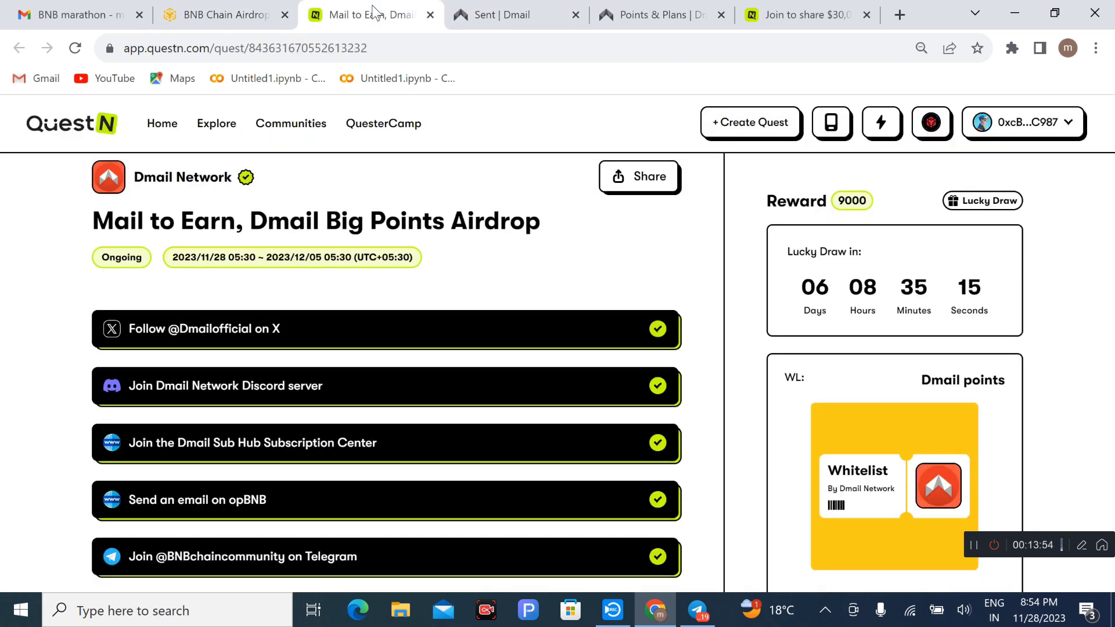